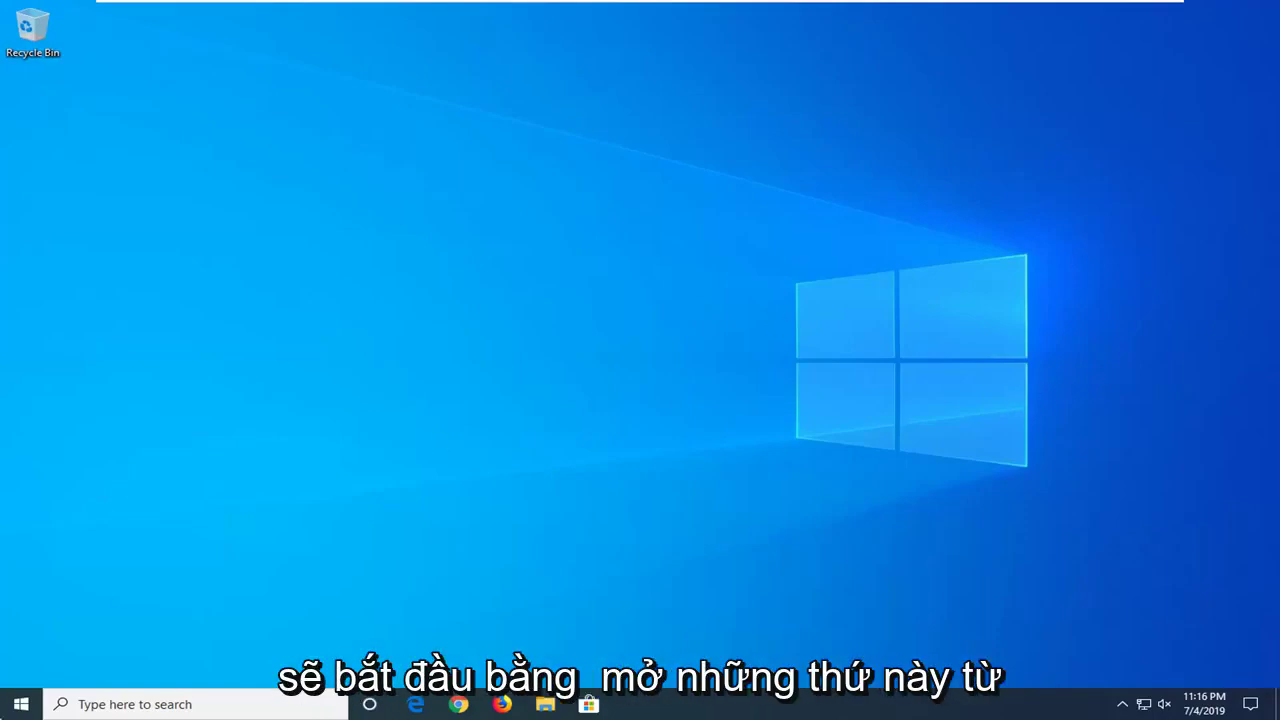
Search 'services' from the Start menu and launch the Services app.
click(14, 708)
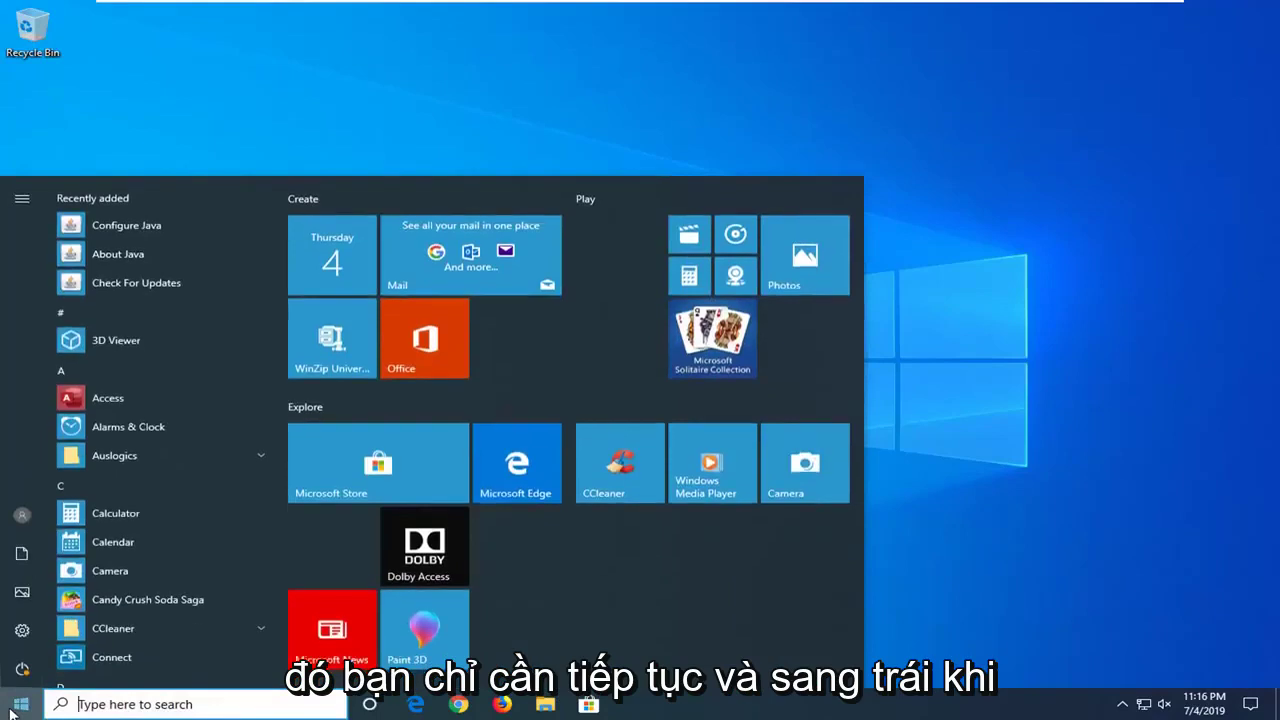
text(services)
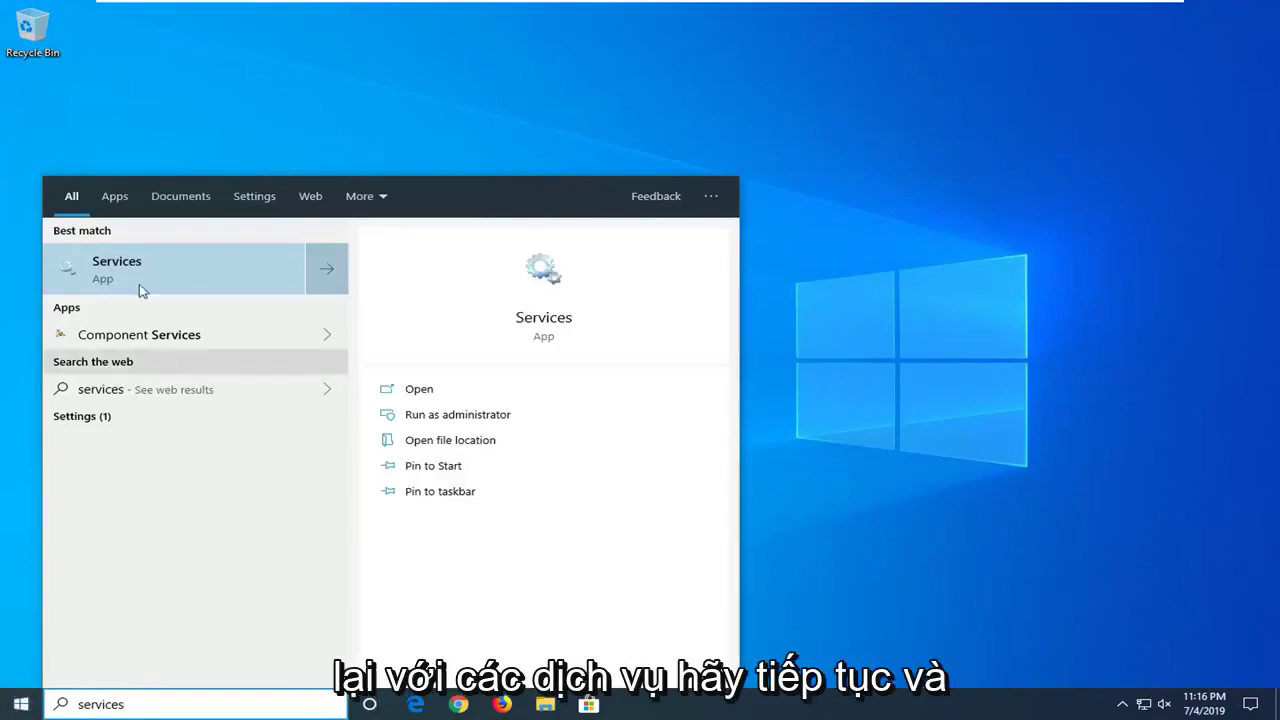
click(136, 272)
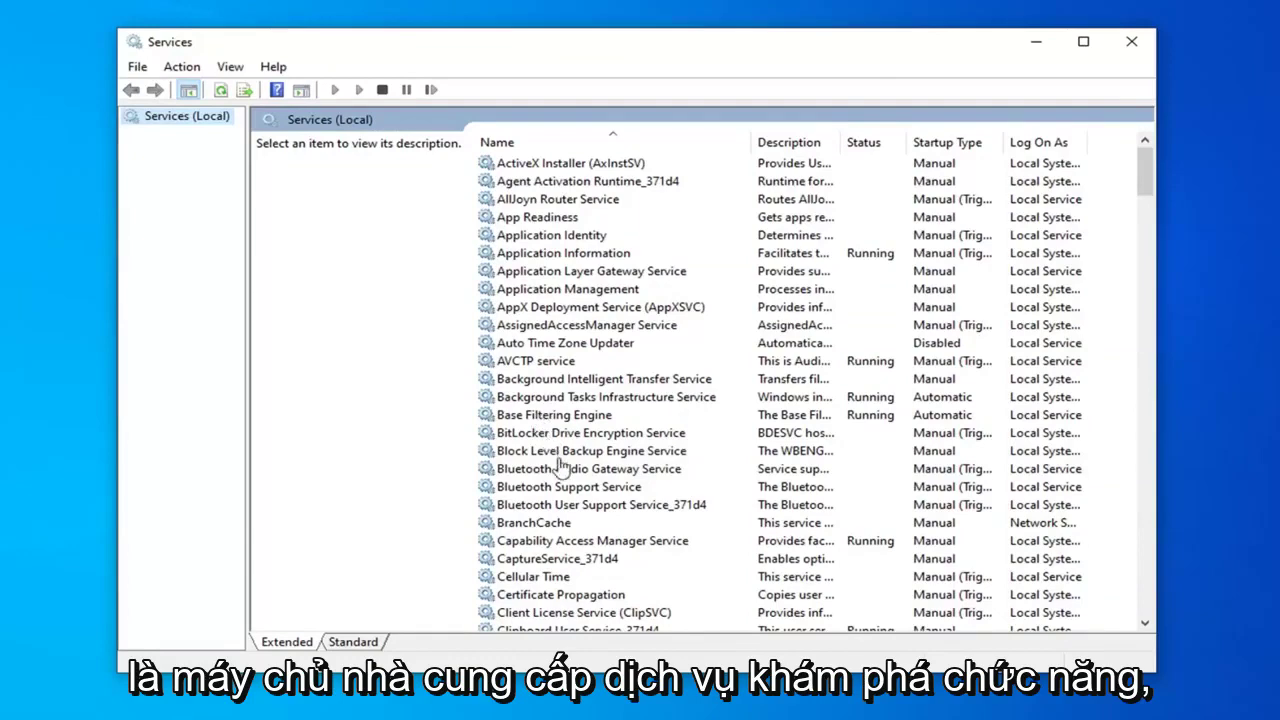
Set Function Discovery Provider Host to Automatic startup and start the service.
click(571, 440)
scroll(573, 448, down, 18)
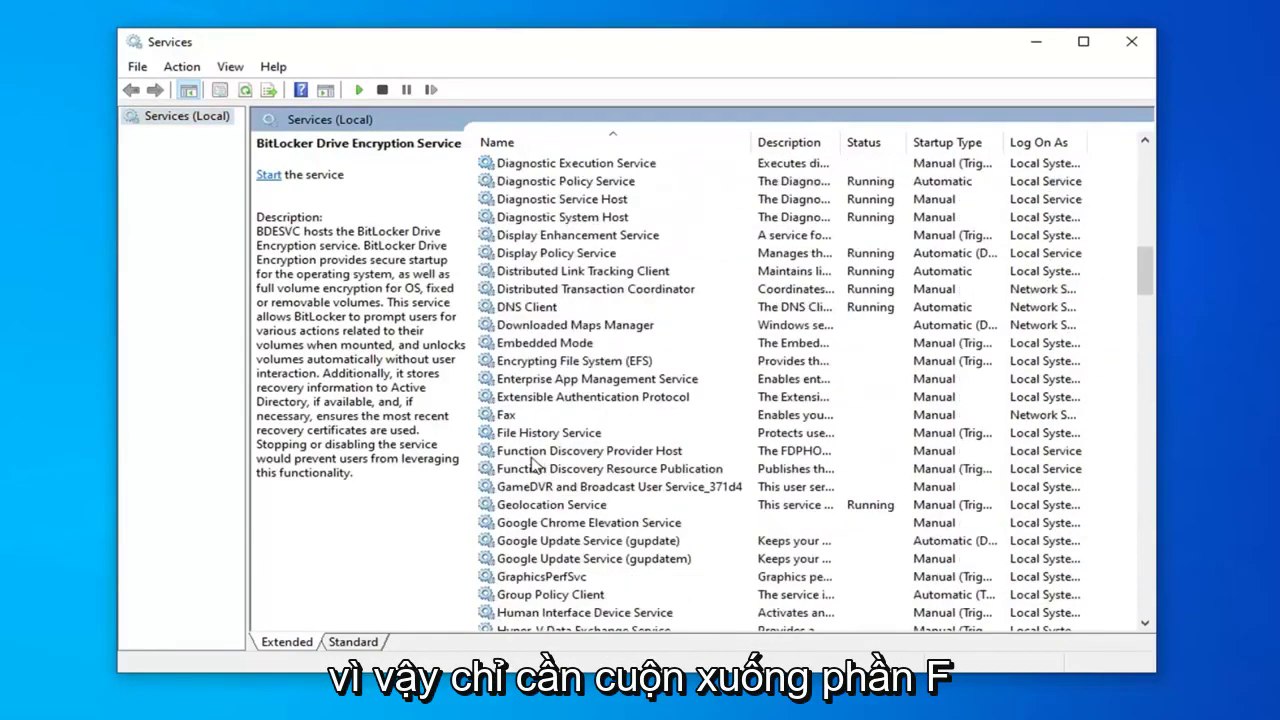
click(530, 456)
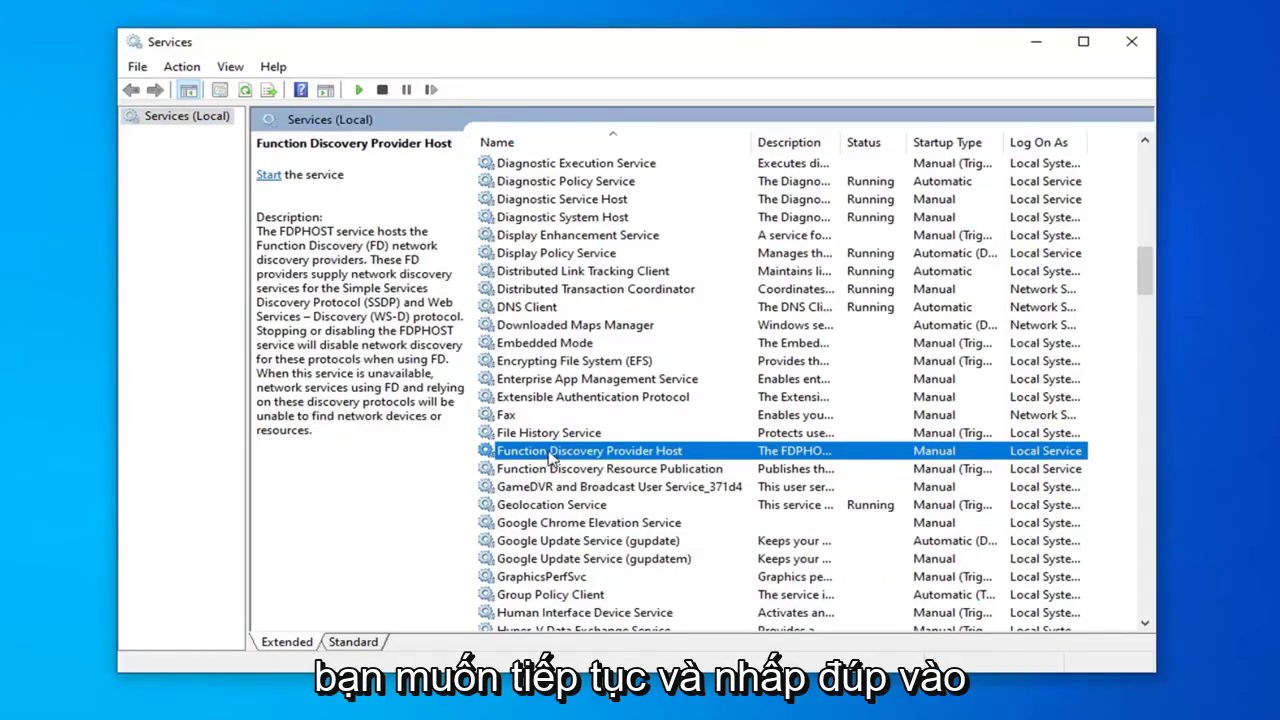
double_click(550, 455)
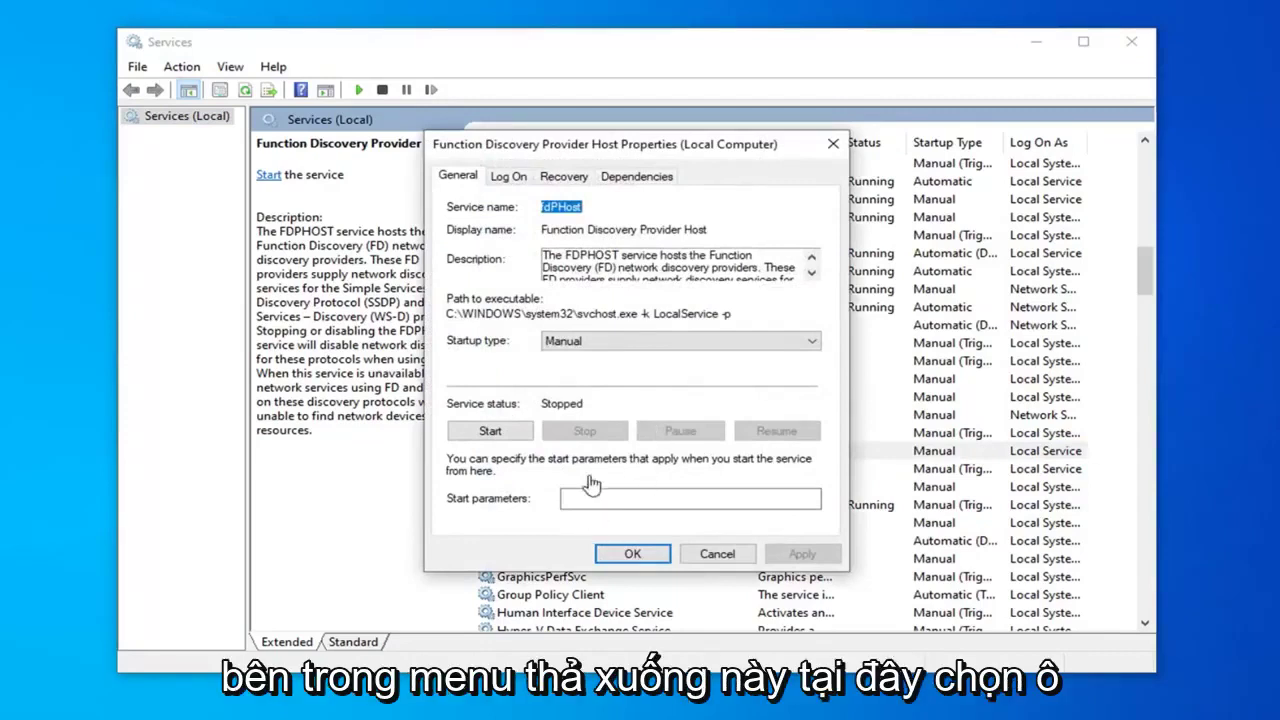
click(592, 342)
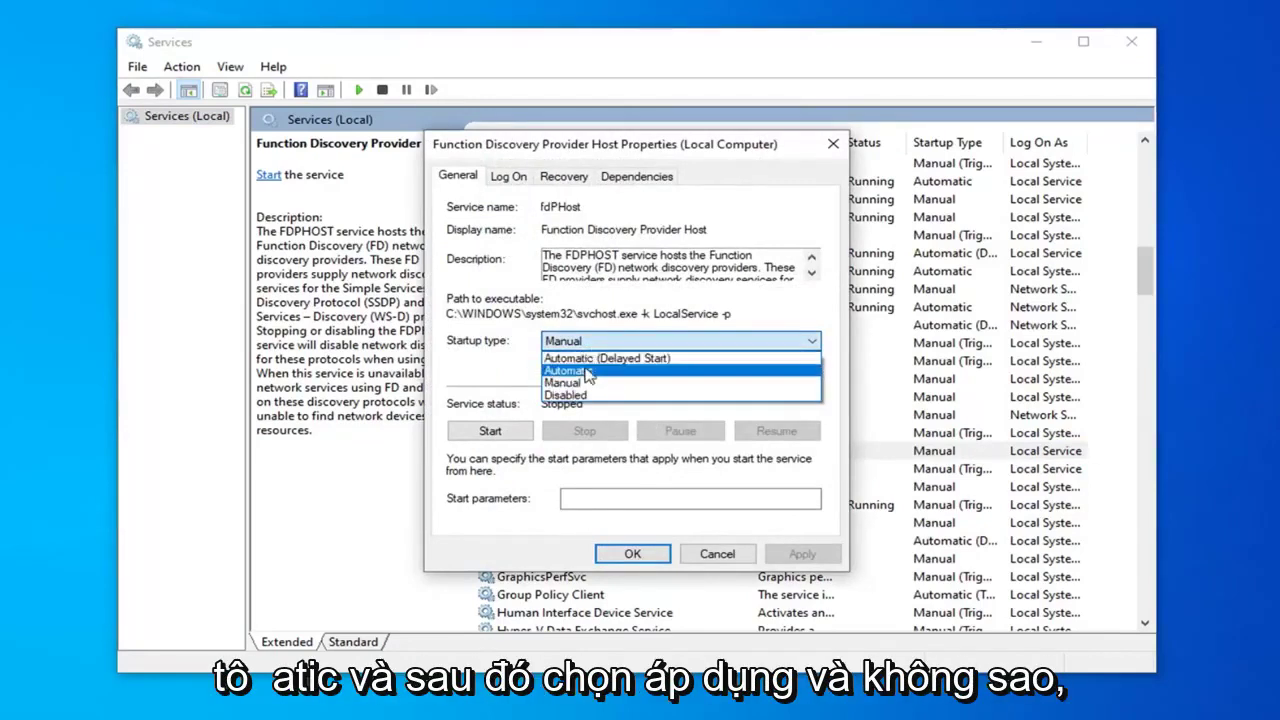
click(589, 371)
click(802, 556)
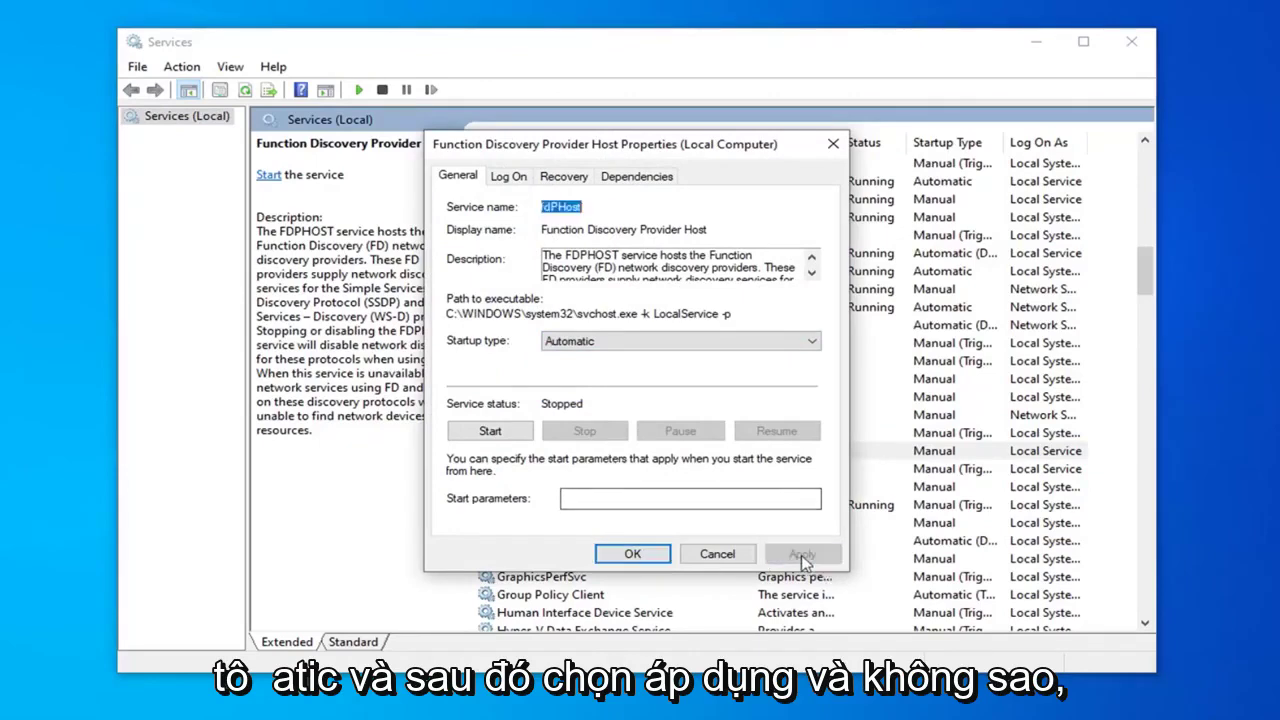
click(632, 554)
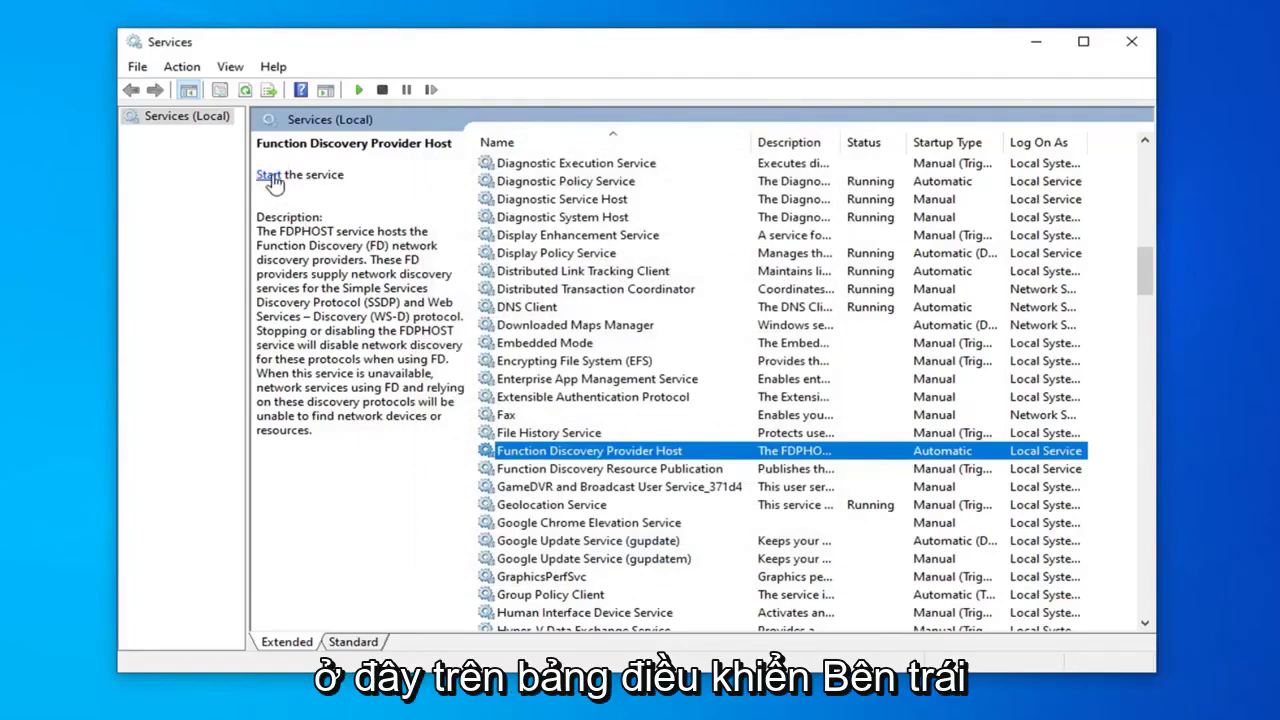
click(269, 175)
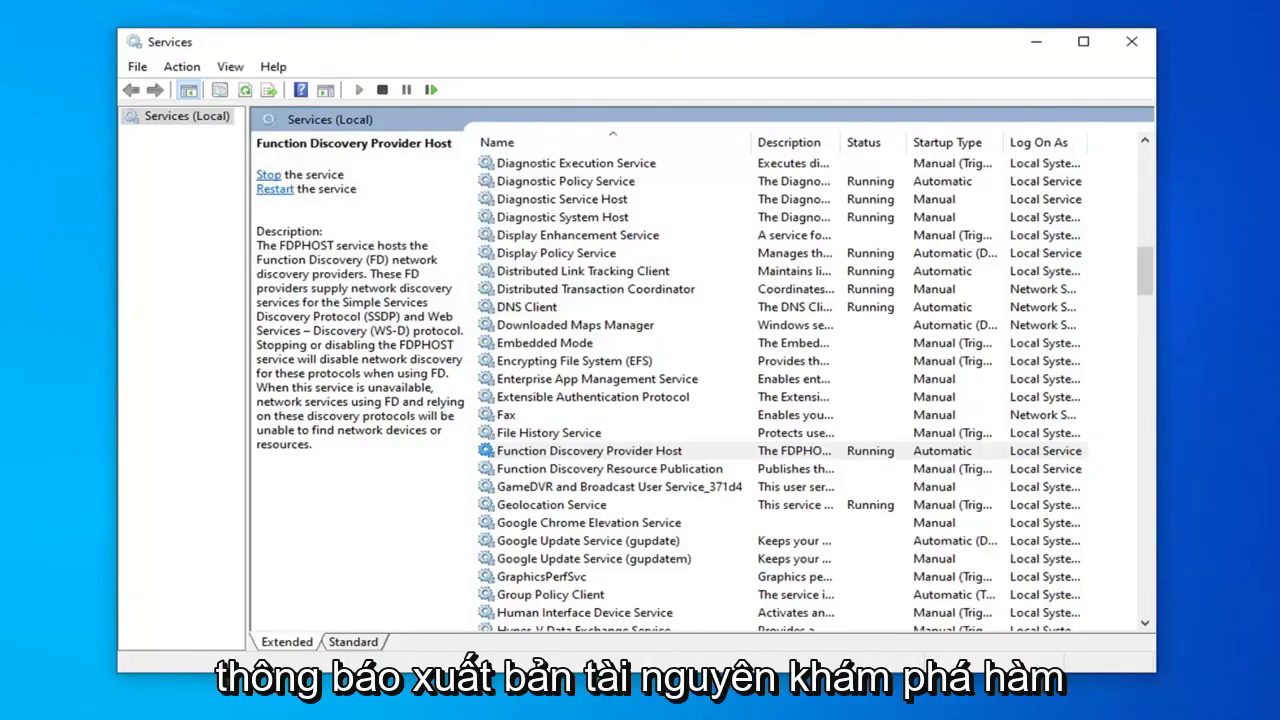
Change Function Discovery Resource Publication's startup type to Automatic and apply it.
click(647, 476)
double_click(650, 470)
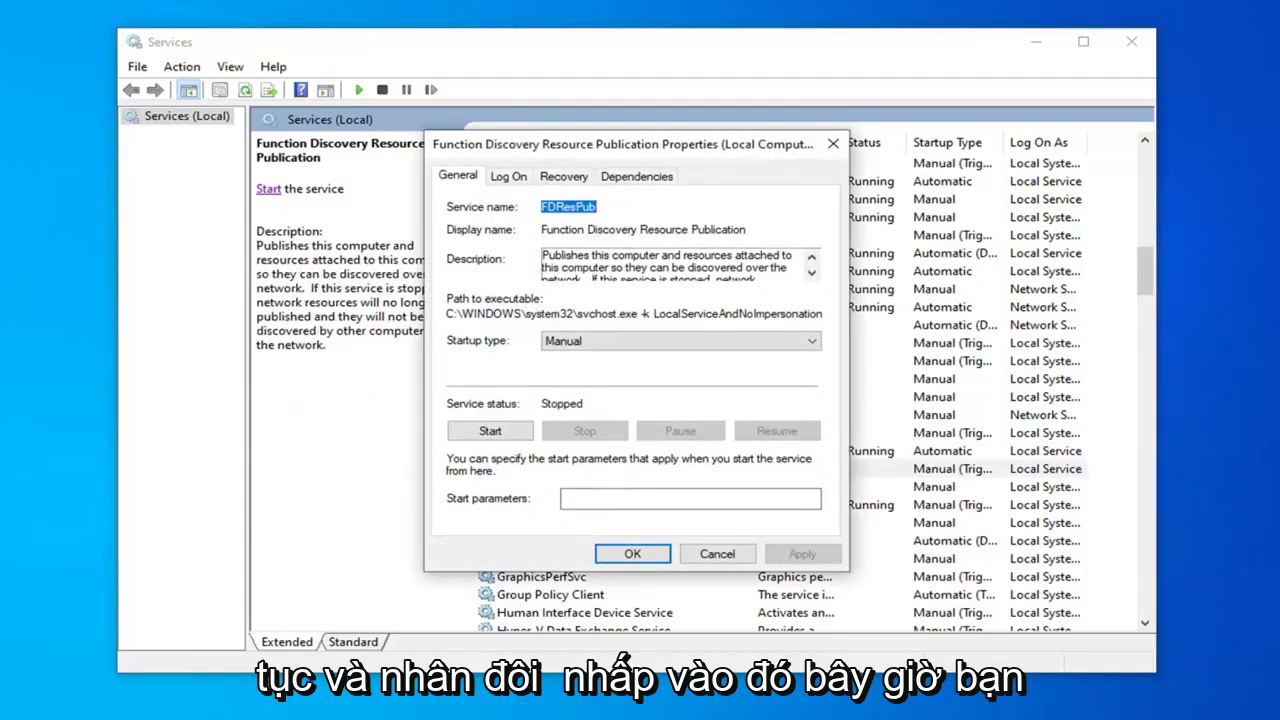
click(588, 346)
click(582, 368)
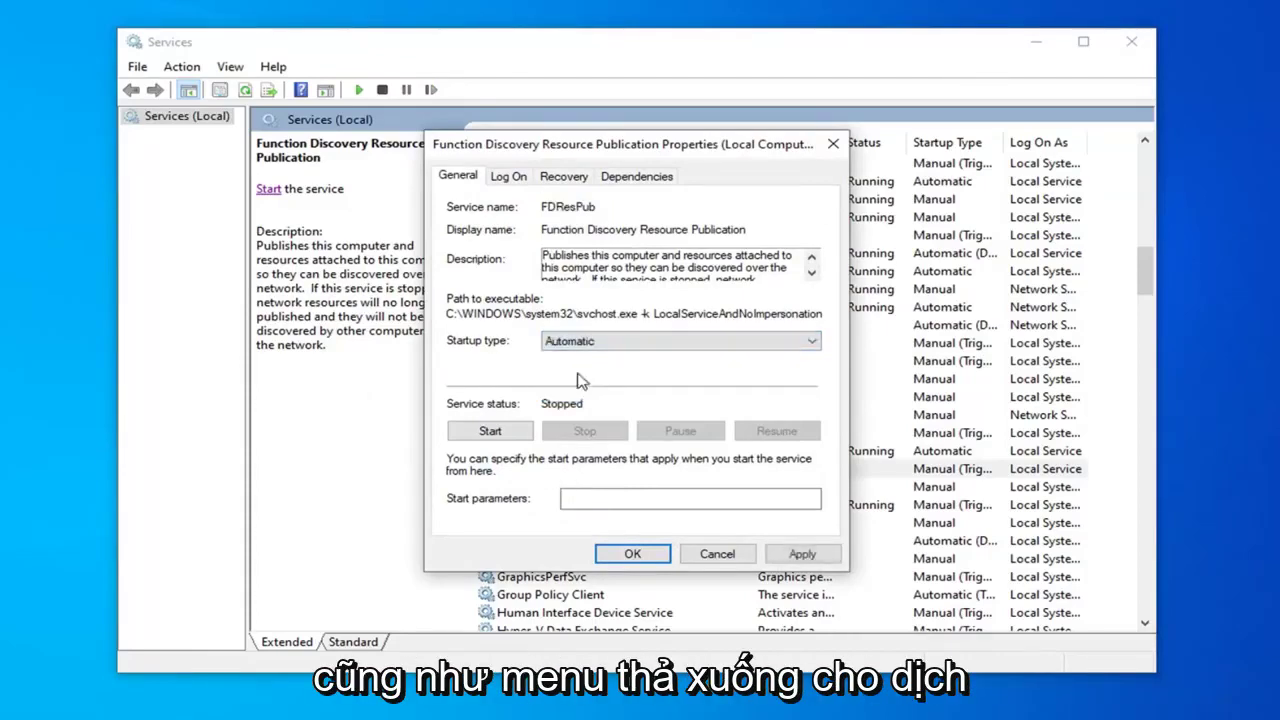
click(796, 554)
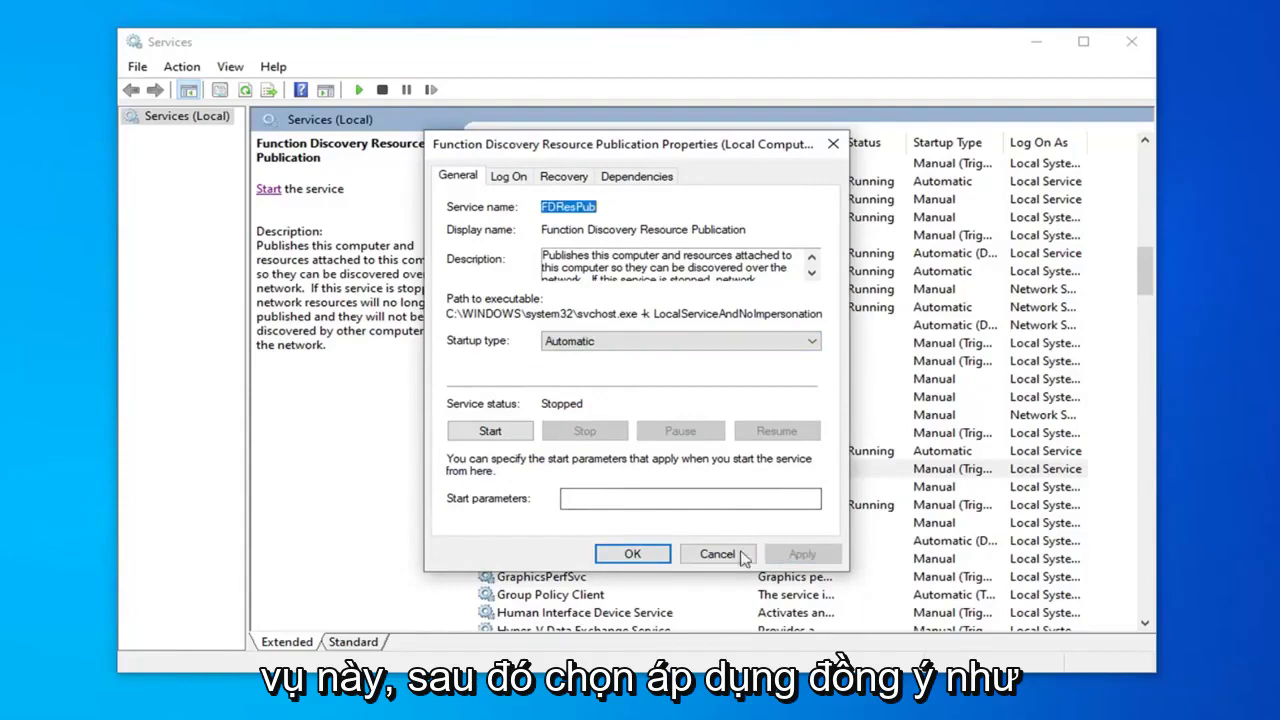
click(634, 554)
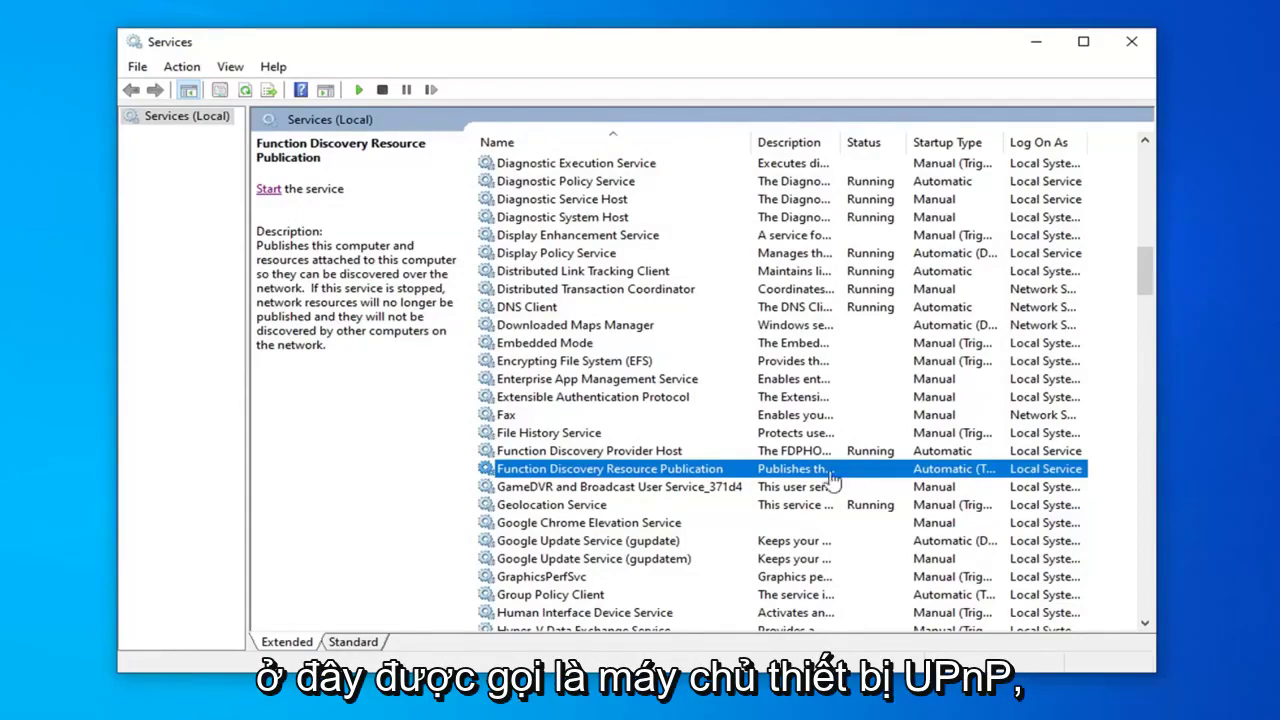
Set UPnP Device Host to Automatic startup and start the service.
scroll(615, 400, down, 3)
scroll(615, 400, down, 18)
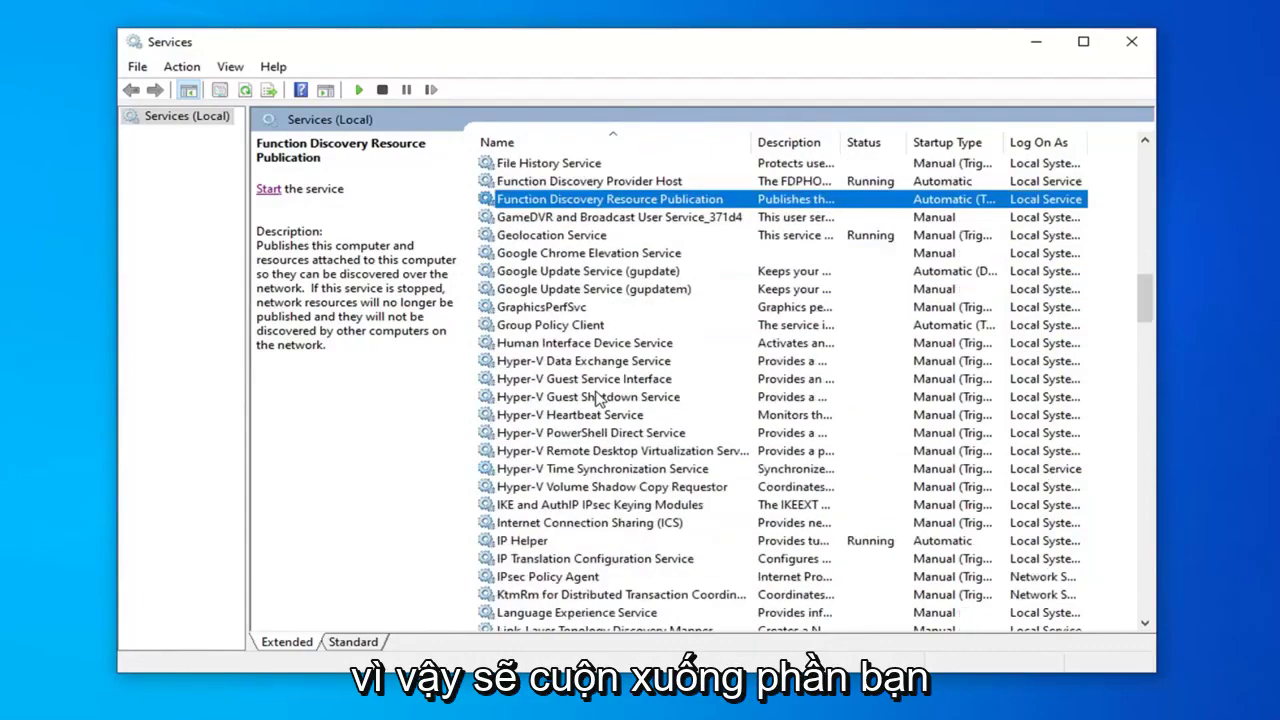
scroll(510, 456, down, 15)
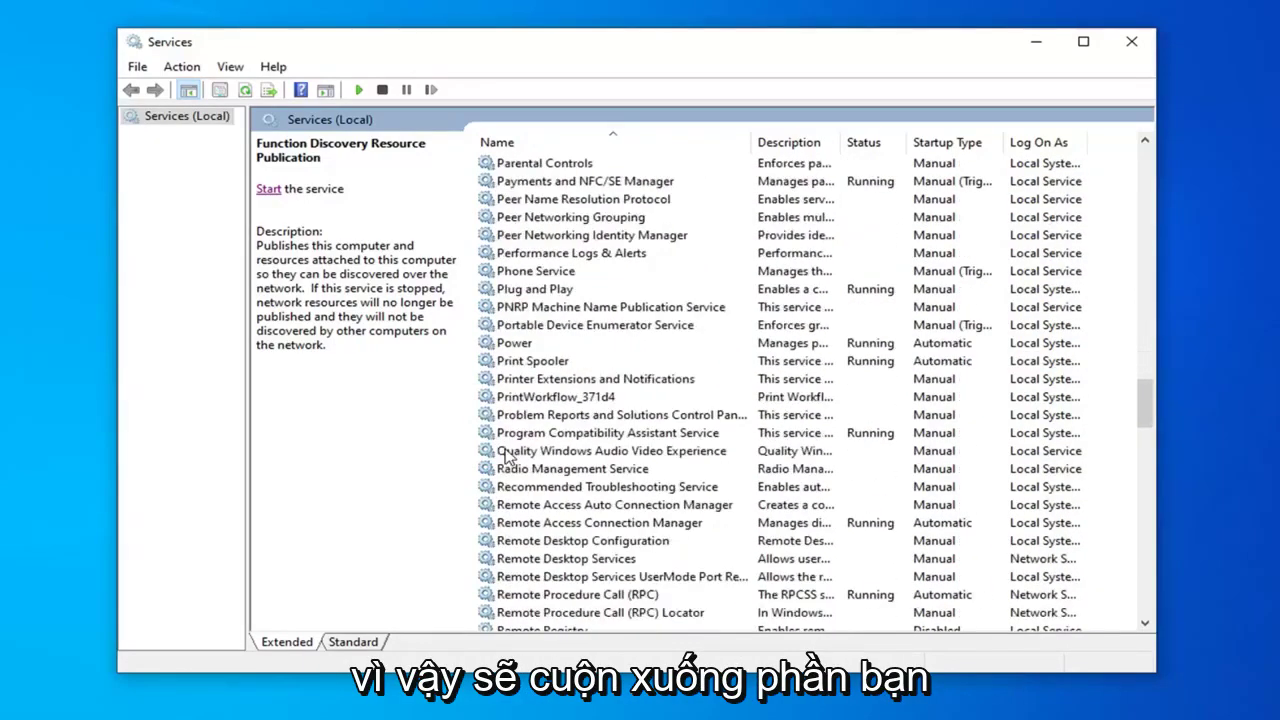
scroll(515, 448, down, 4)
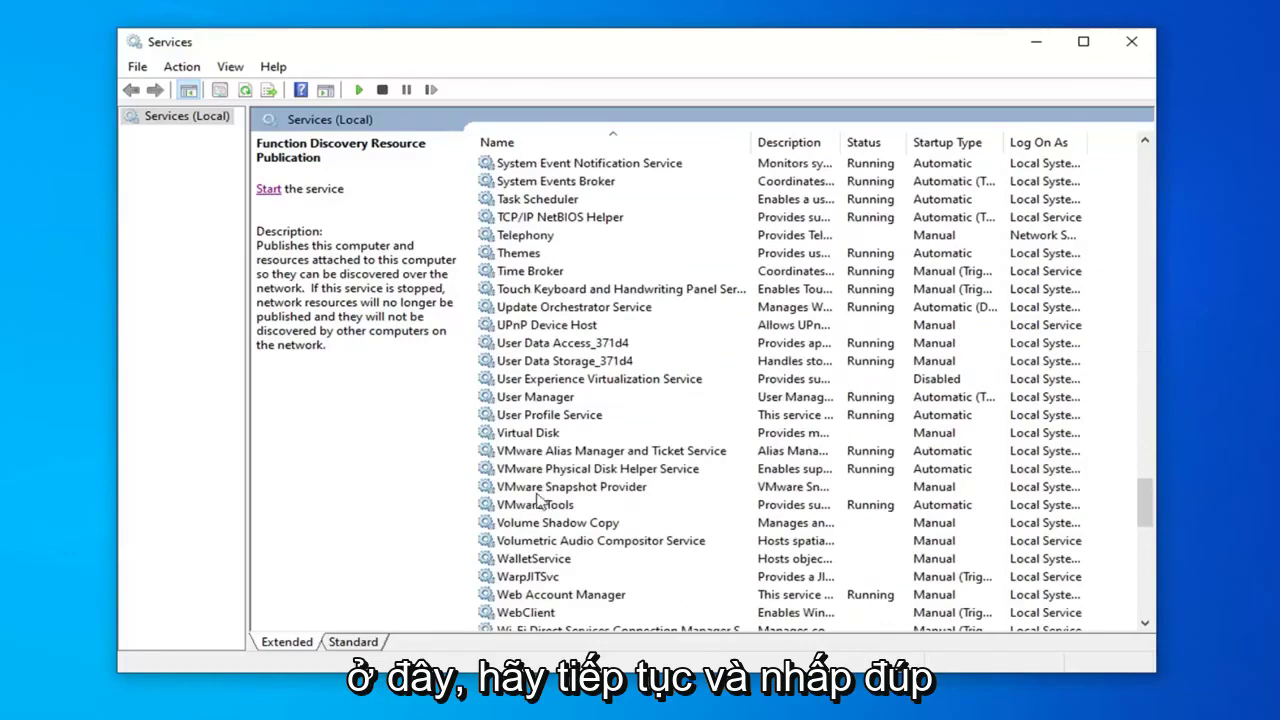
click(538, 330)
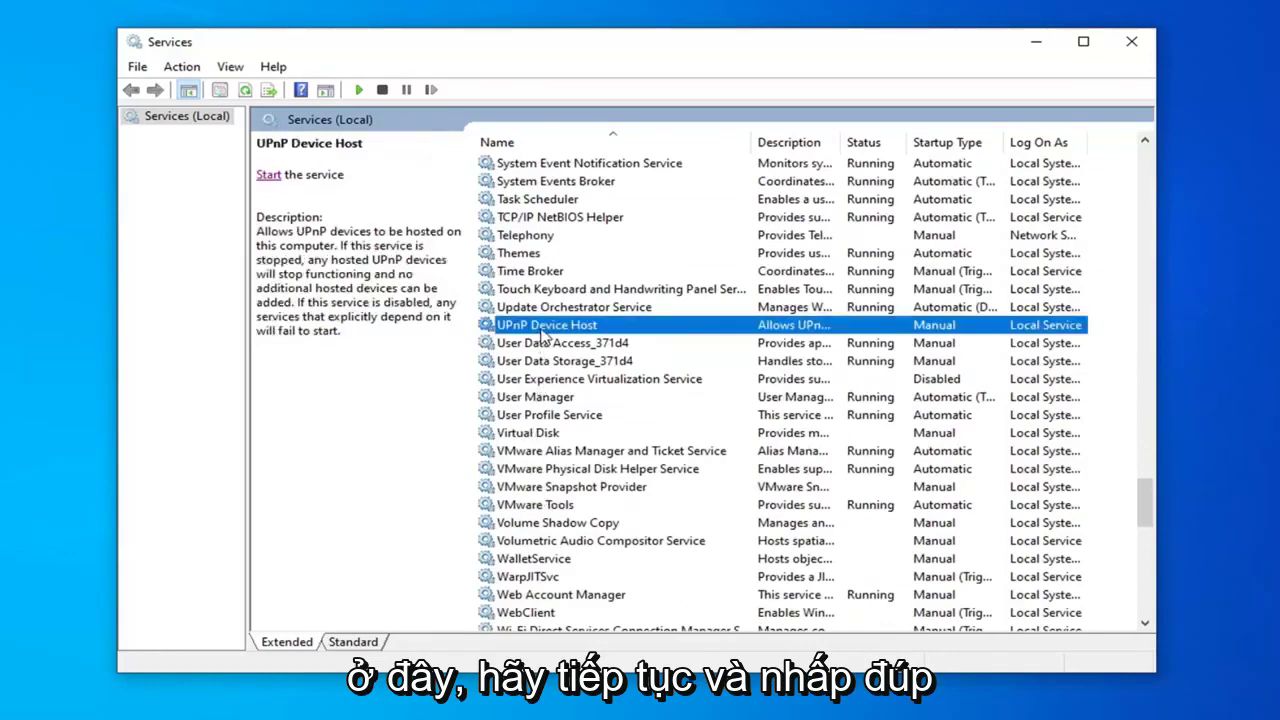
double_click(543, 329)
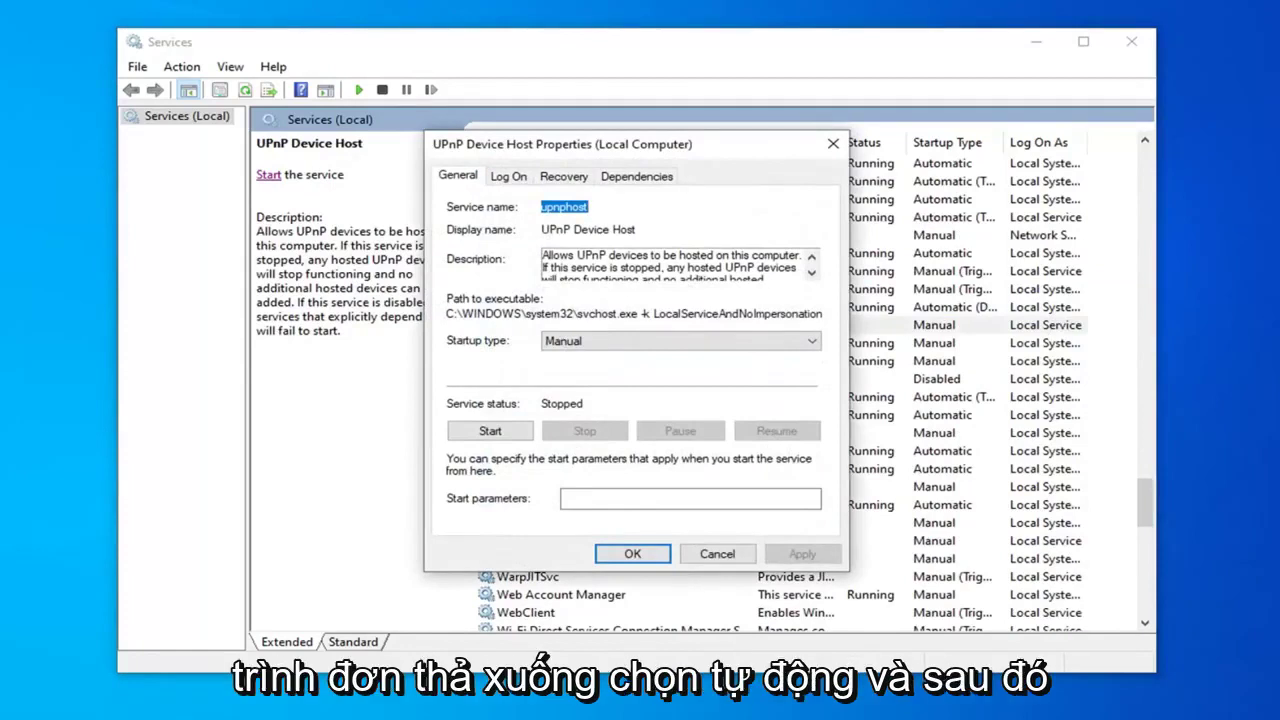
click(570, 341)
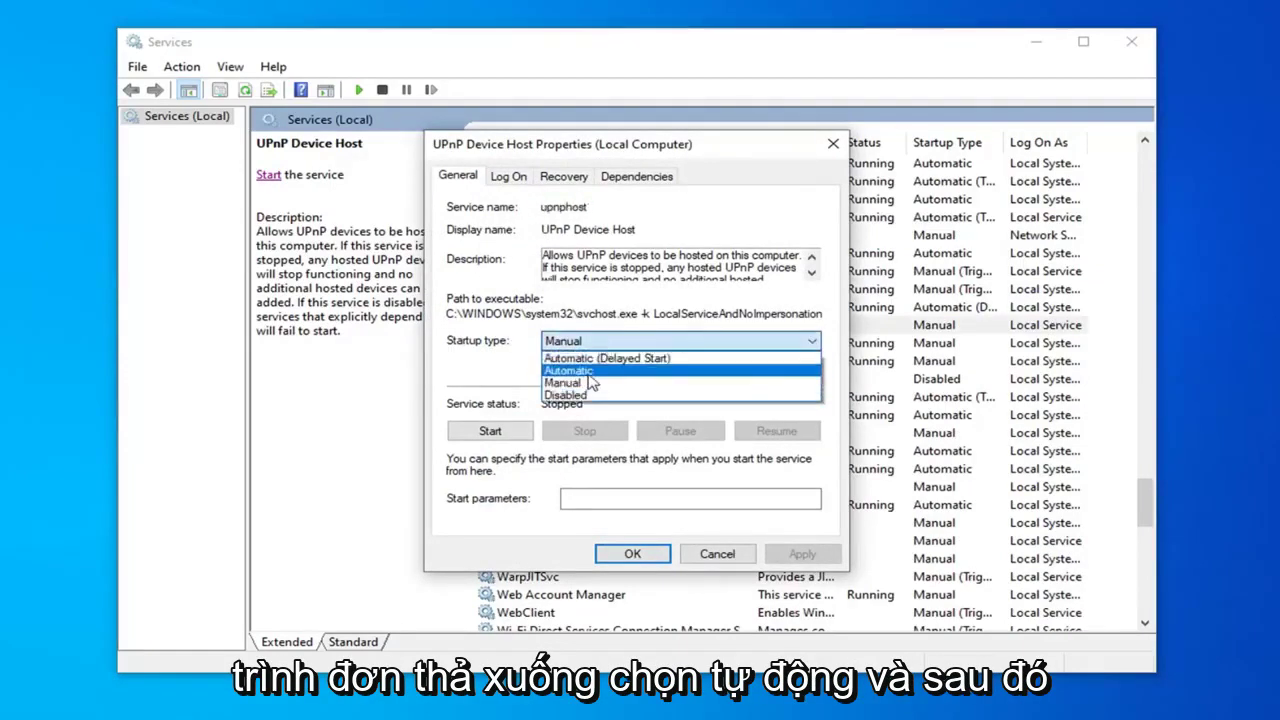
click(587, 374)
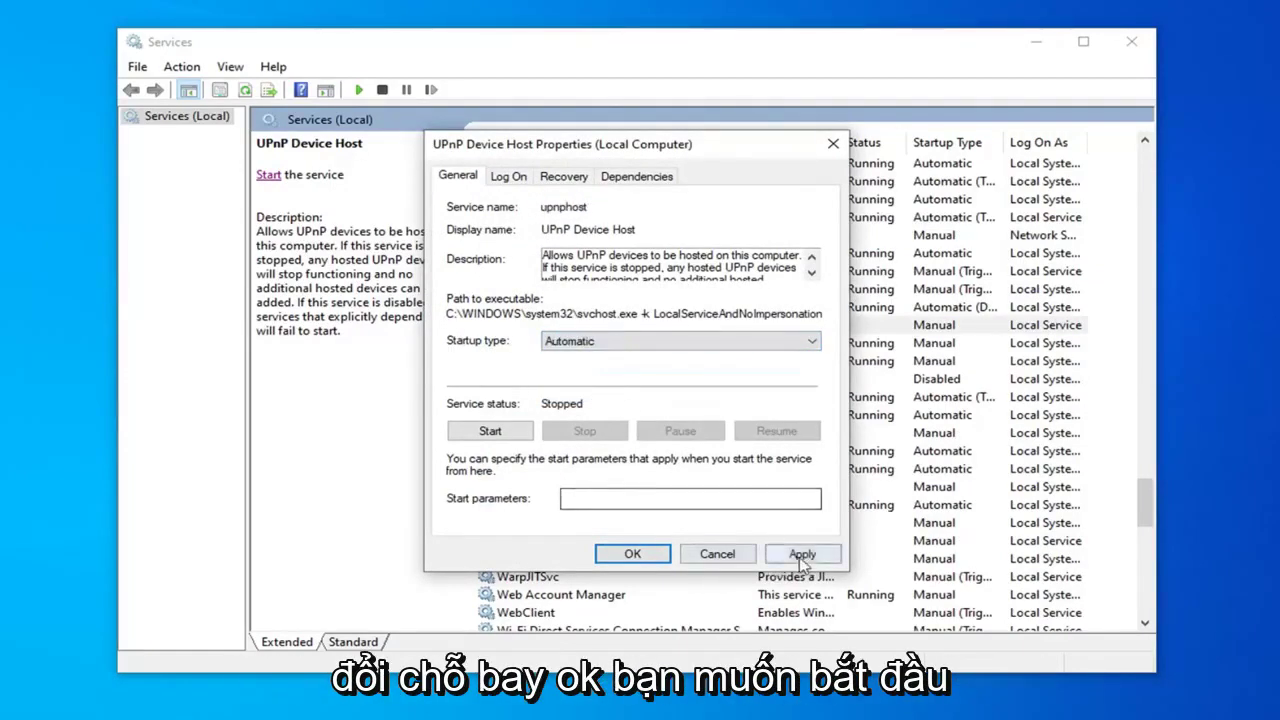
click(800, 554)
click(634, 554)
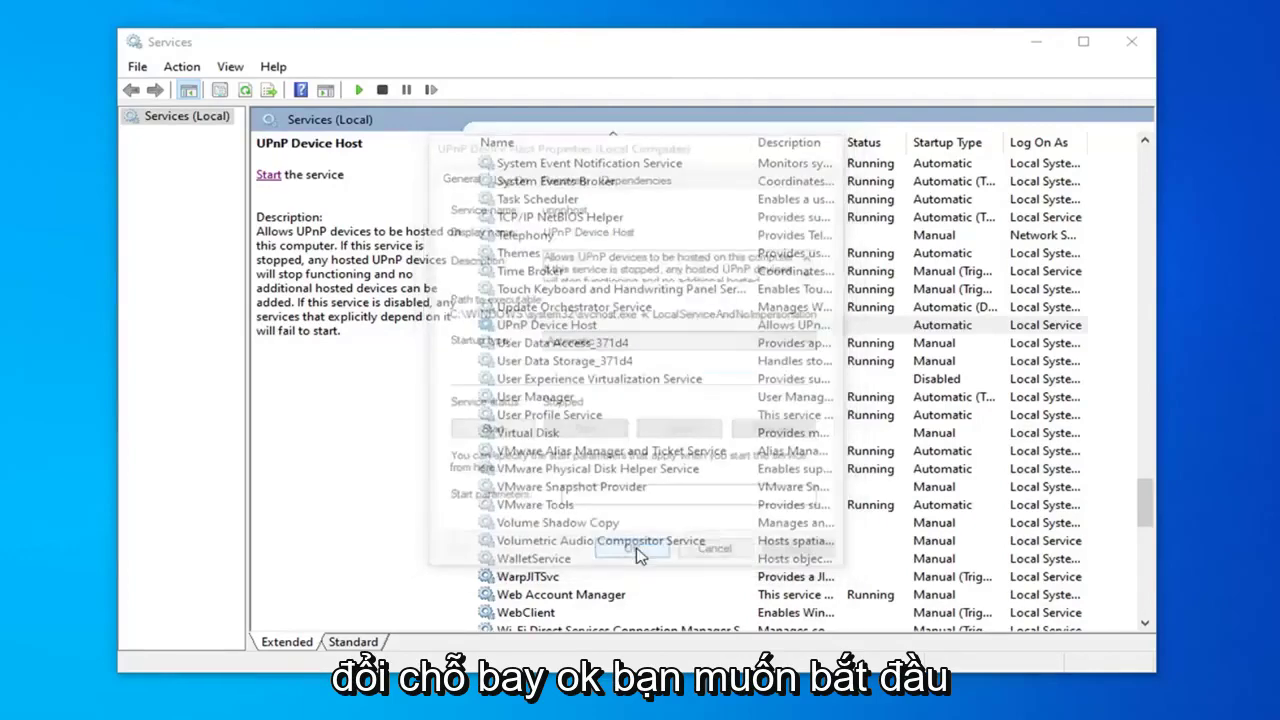
click(268, 176)
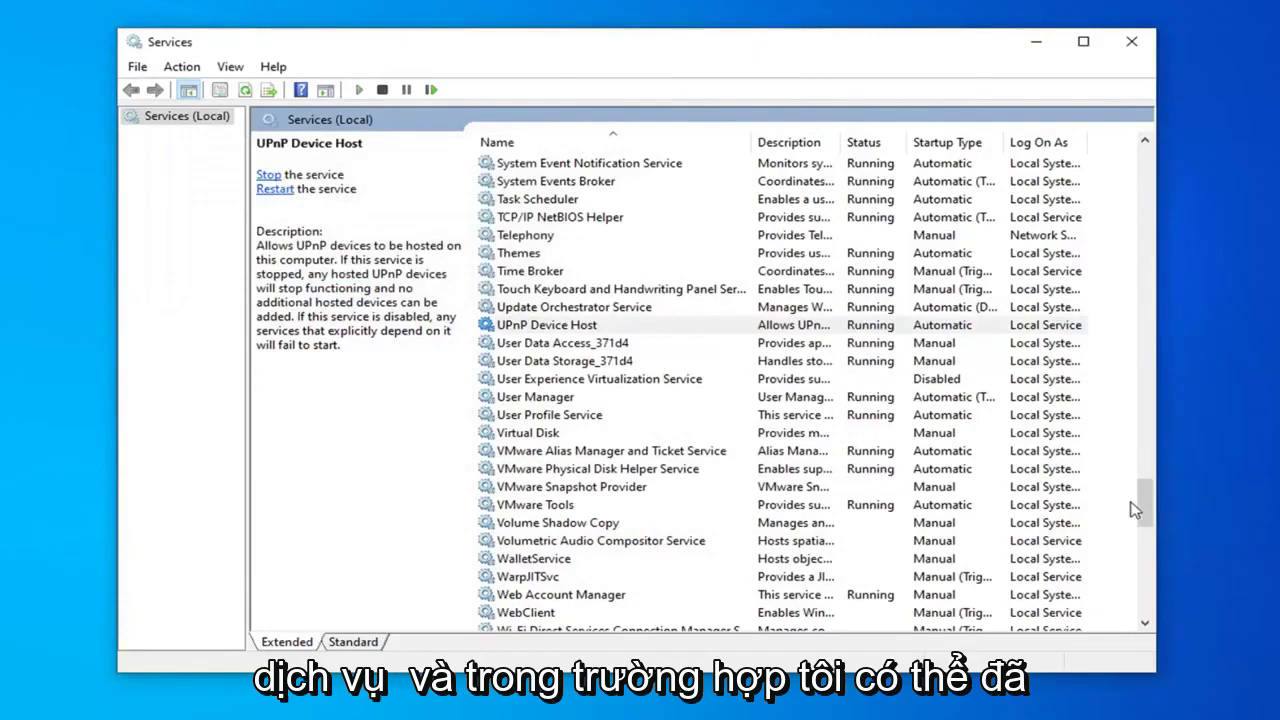
Start the Function Discovery Resource Publication service so it shows Running.
drag(1145, 508, 1145, 278)
scroll(608, 462, down, 1)
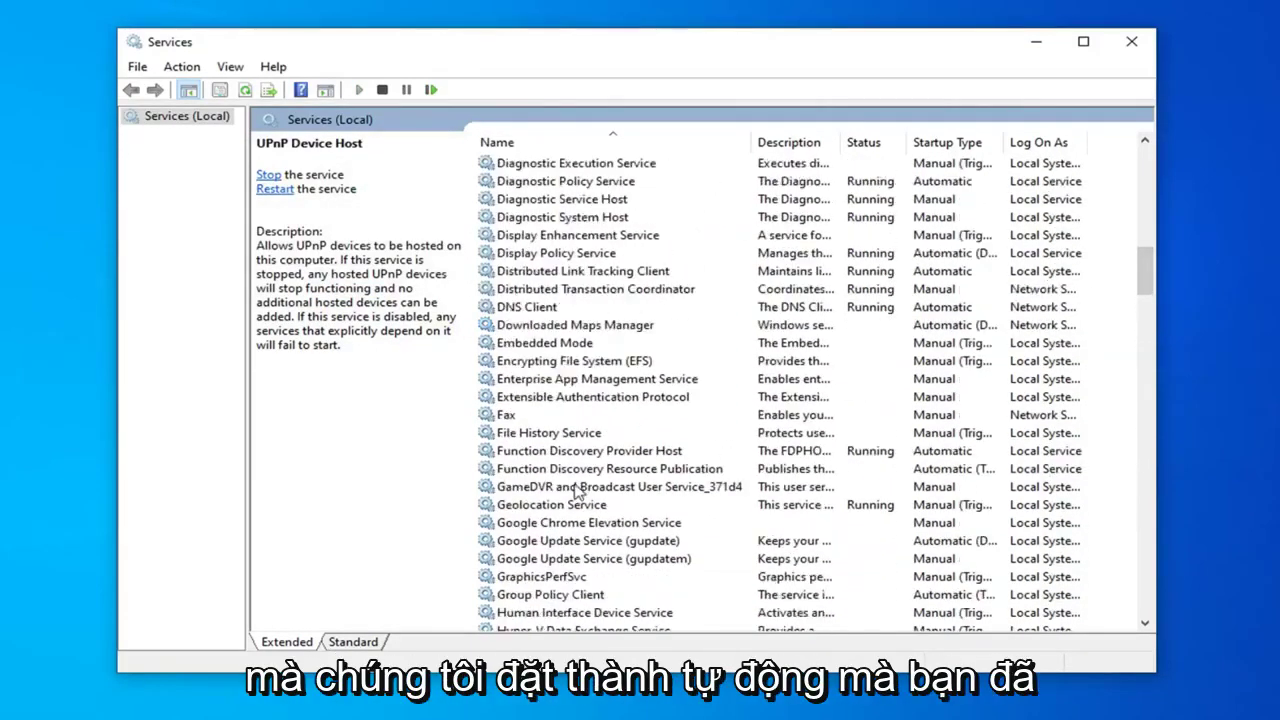
click(595, 470)
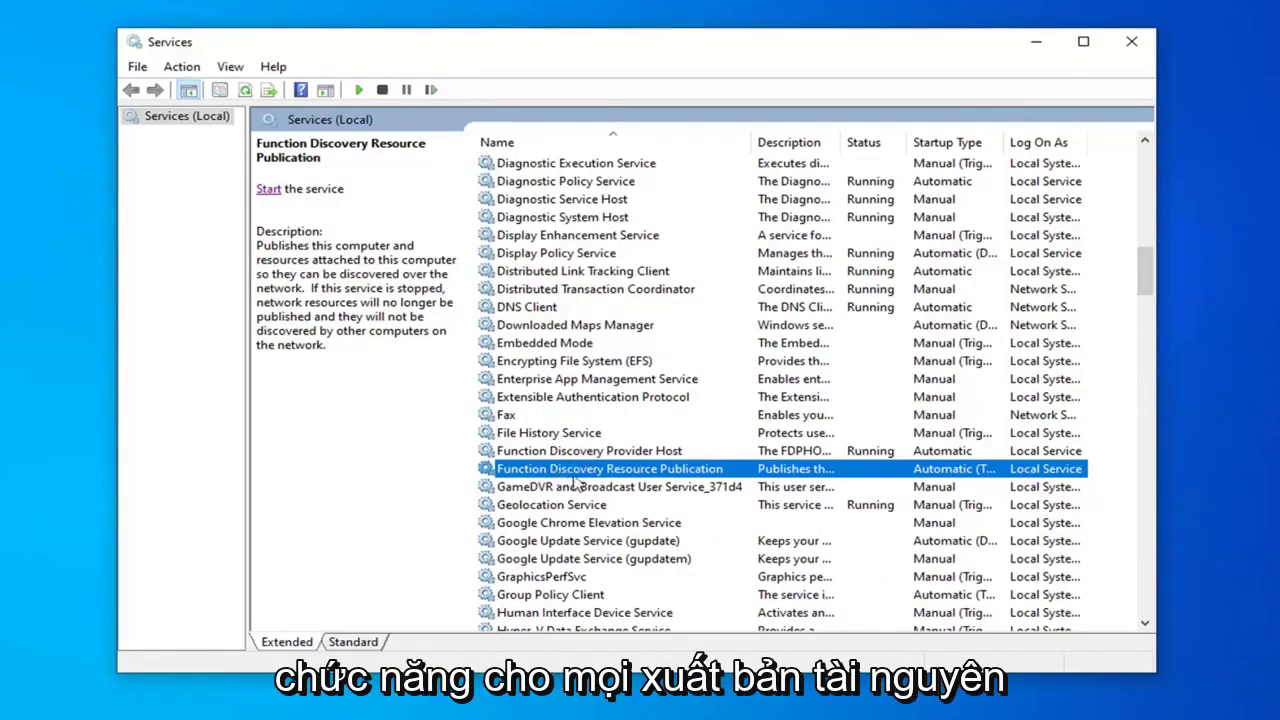
click(268, 189)
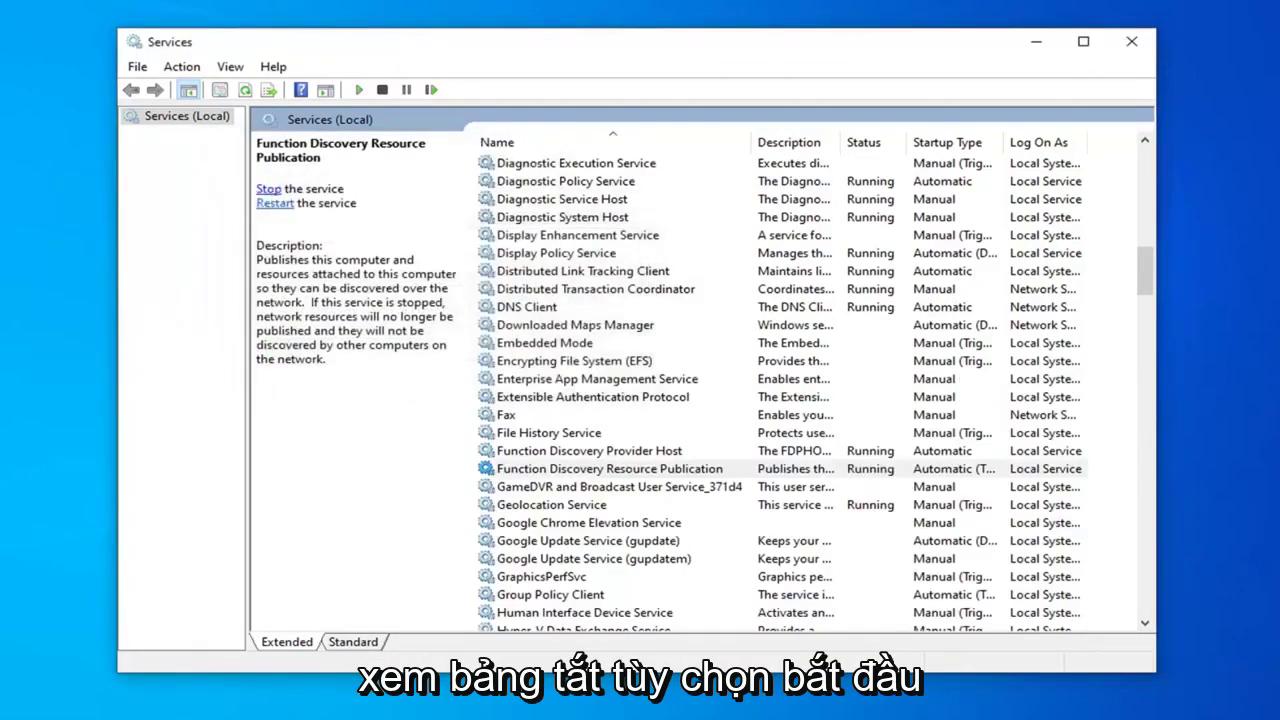
scroll(645, 400, down, 9)
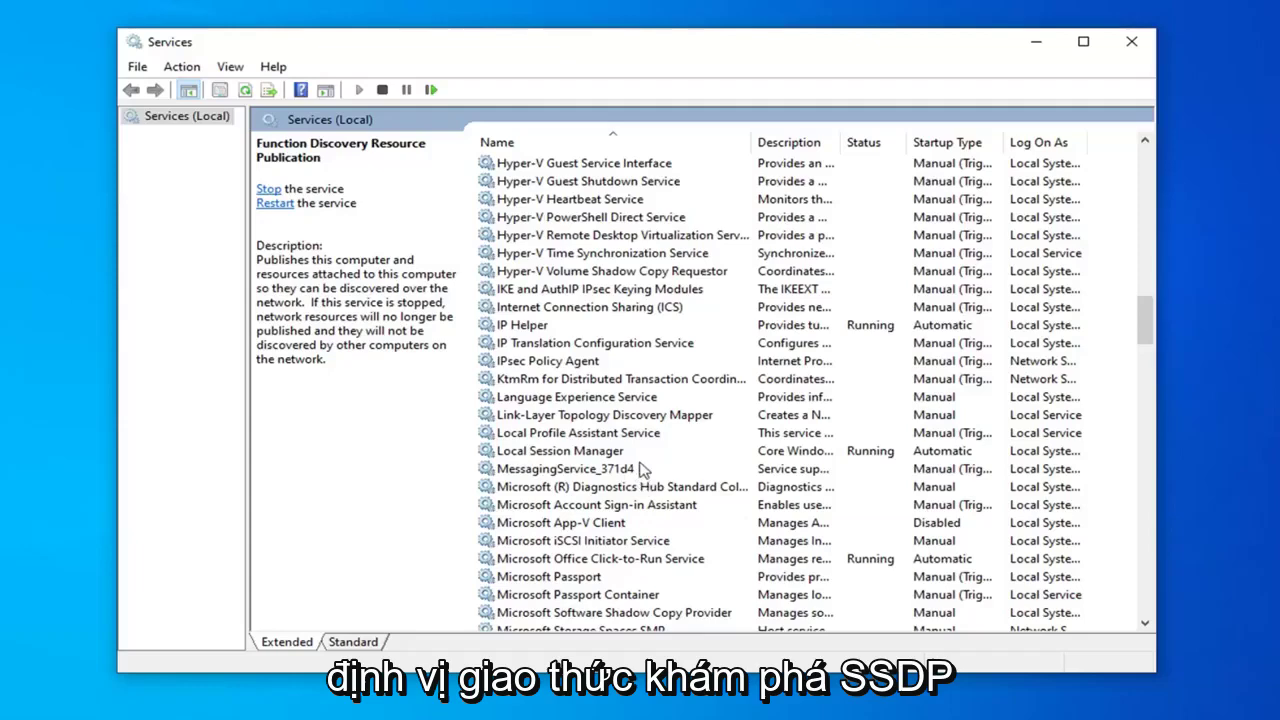
Set SSDP Discovery's startup type to Automatic and apply the change.
scroll(645, 481, down, 5)
scroll(645, 487, down, 16)
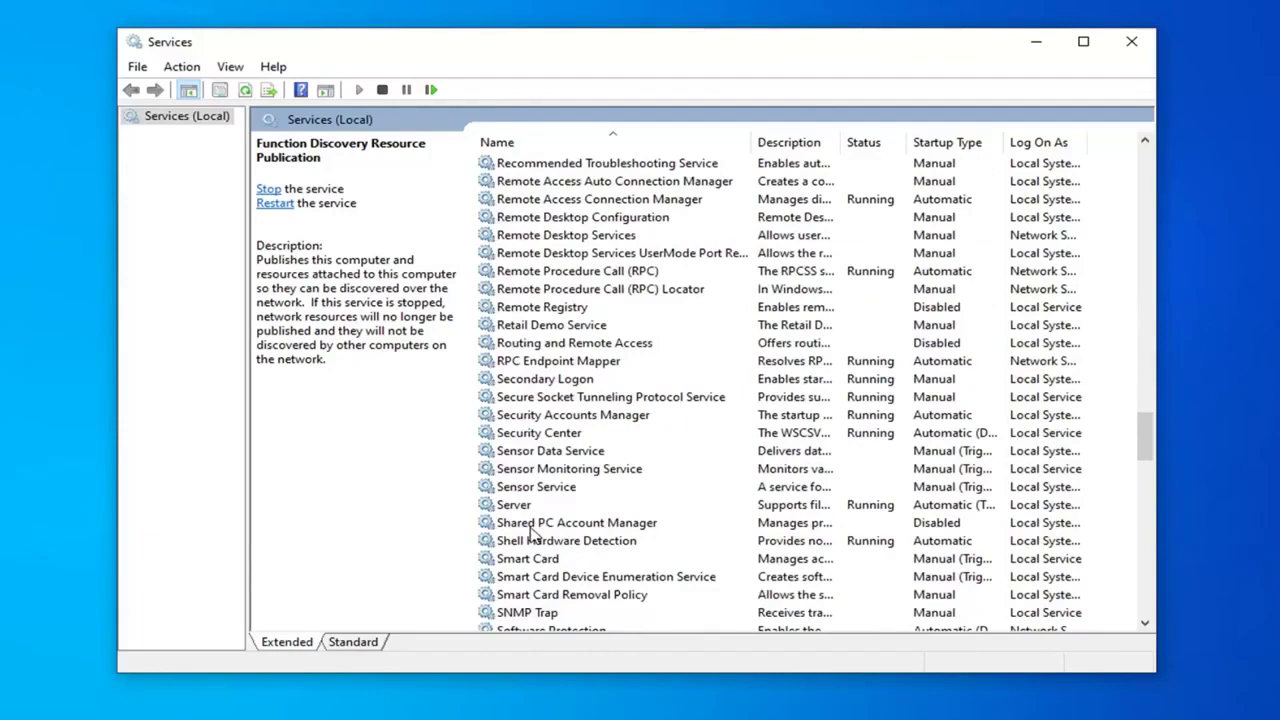
scroll(530, 531, down, 3)
click(534, 528)
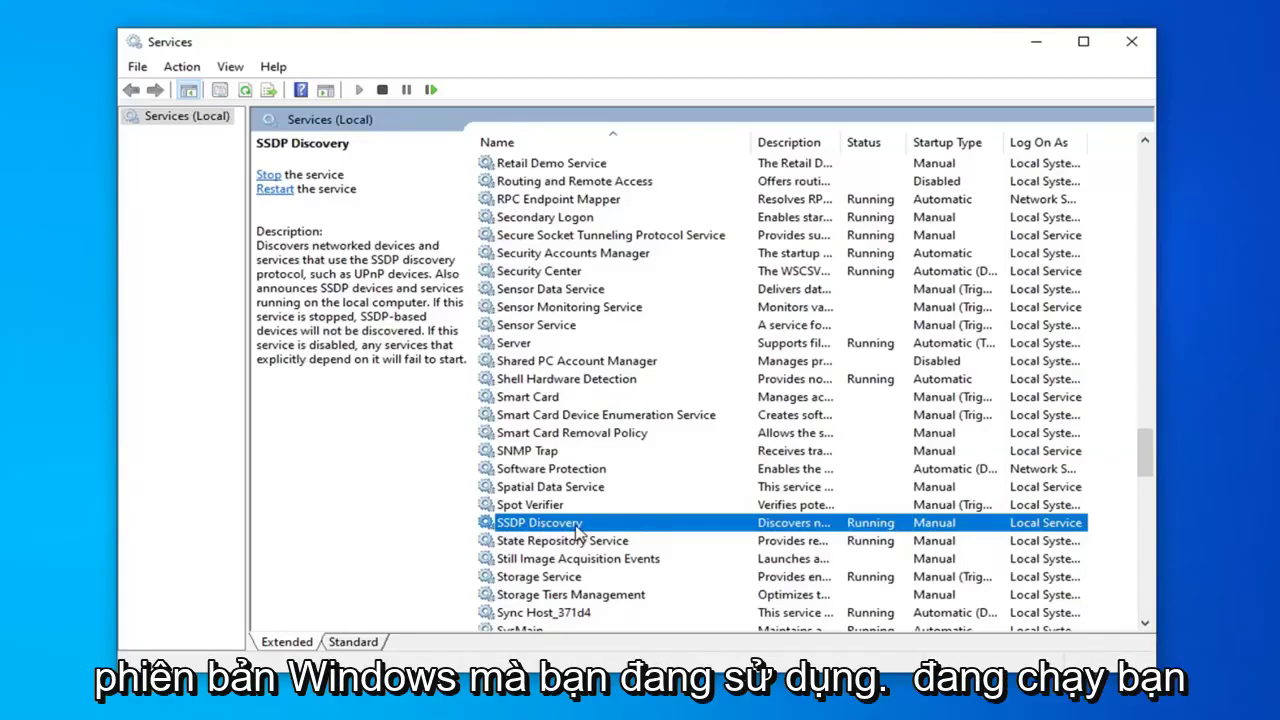
double_click(577, 530)
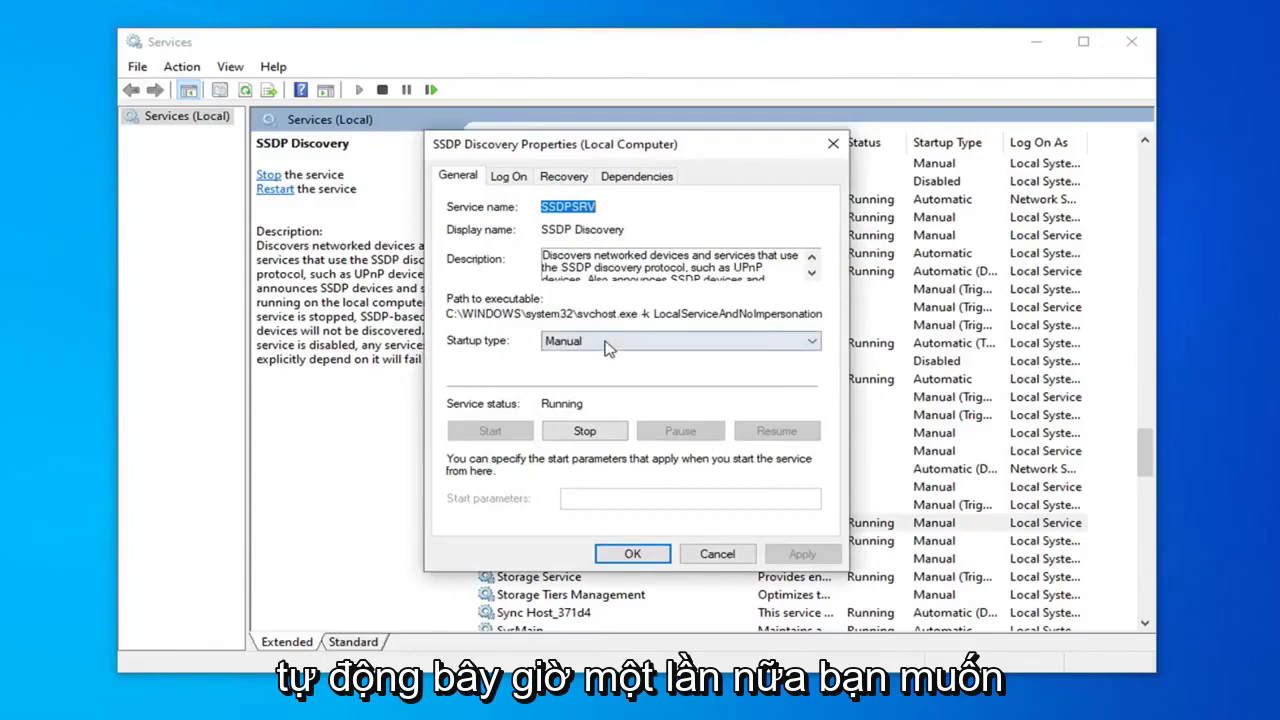
click(608, 342)
click(570, 370)
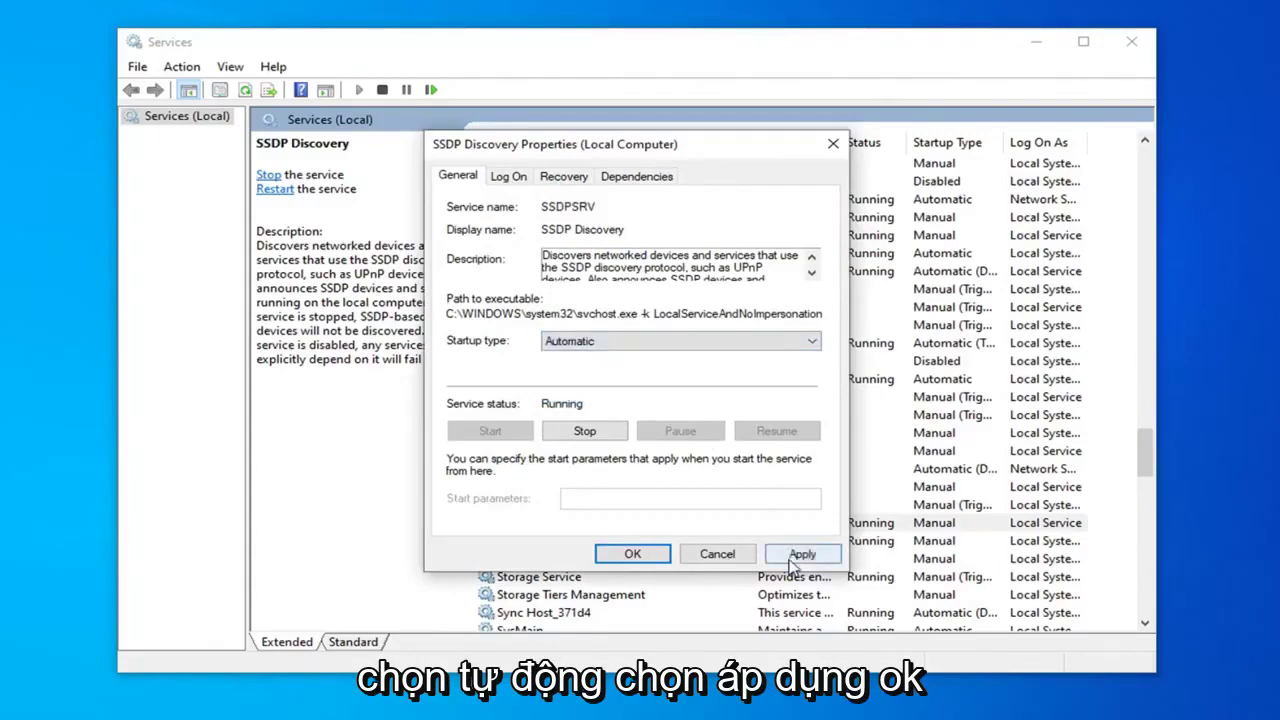
click(798, 554)
click(635, 554)
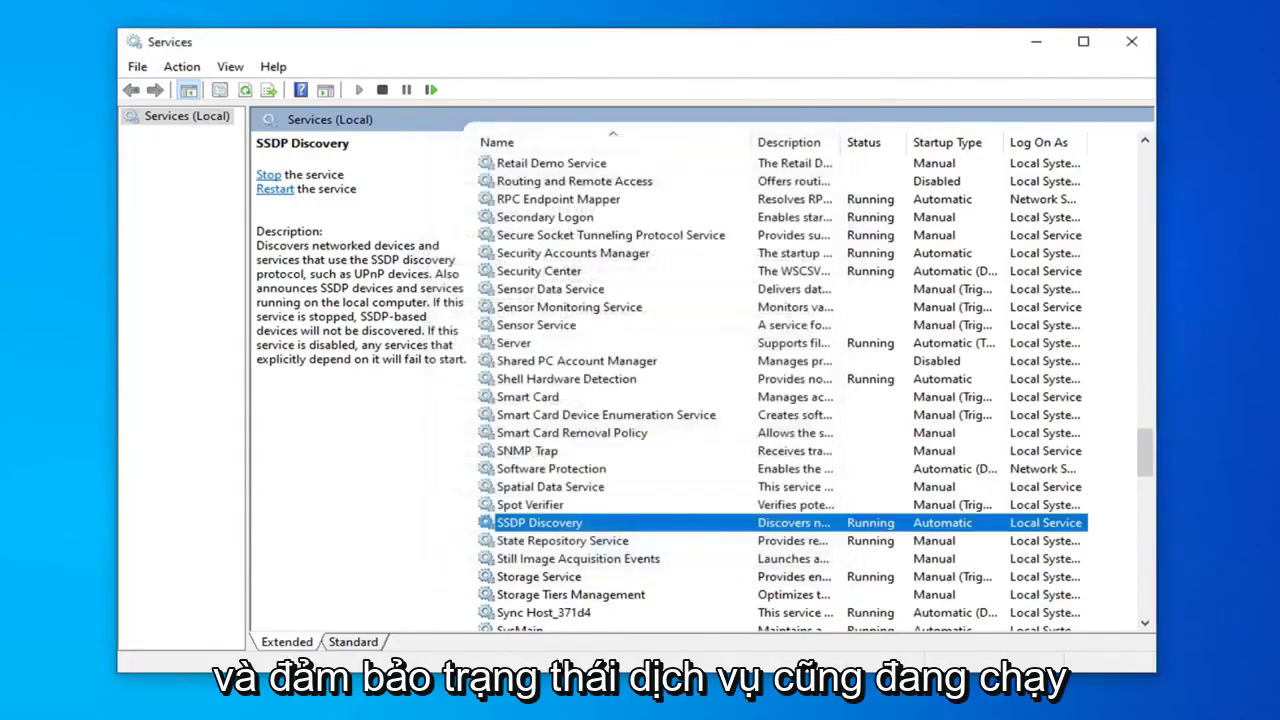
Close the Services window and launch Control Panel from a 'control panel' search.
click(1131, 41)
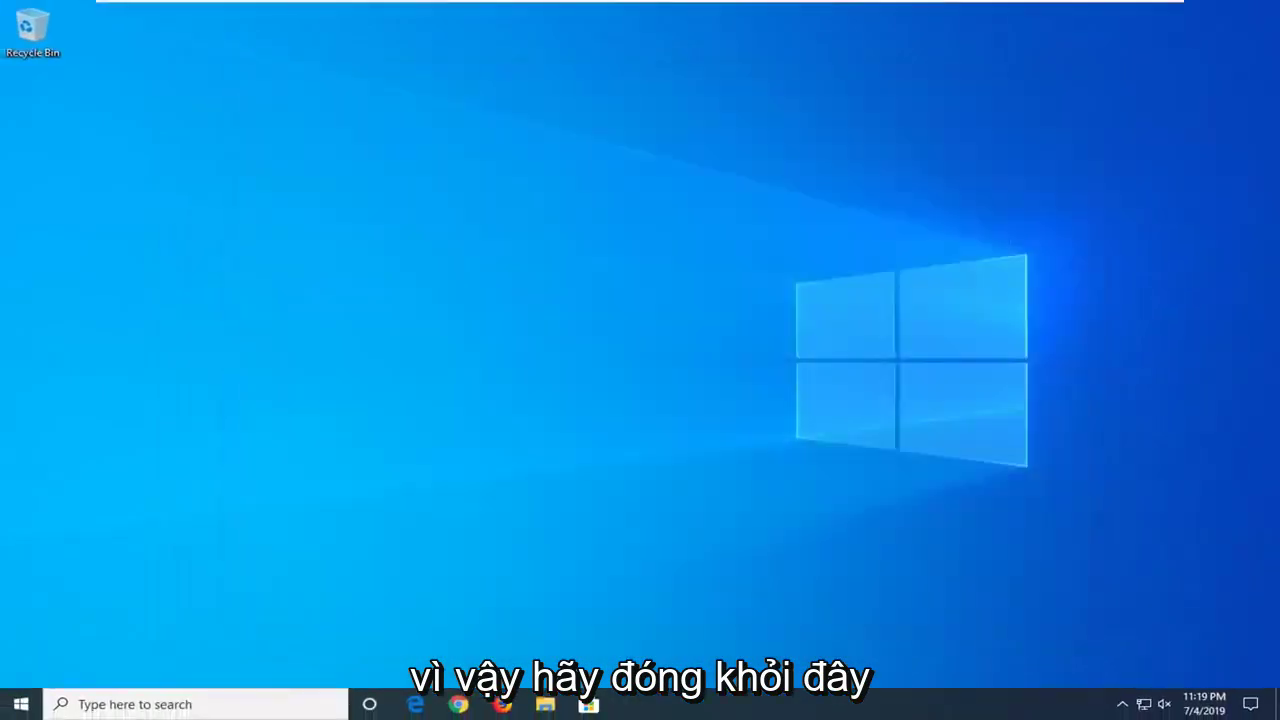
click(20, 704)
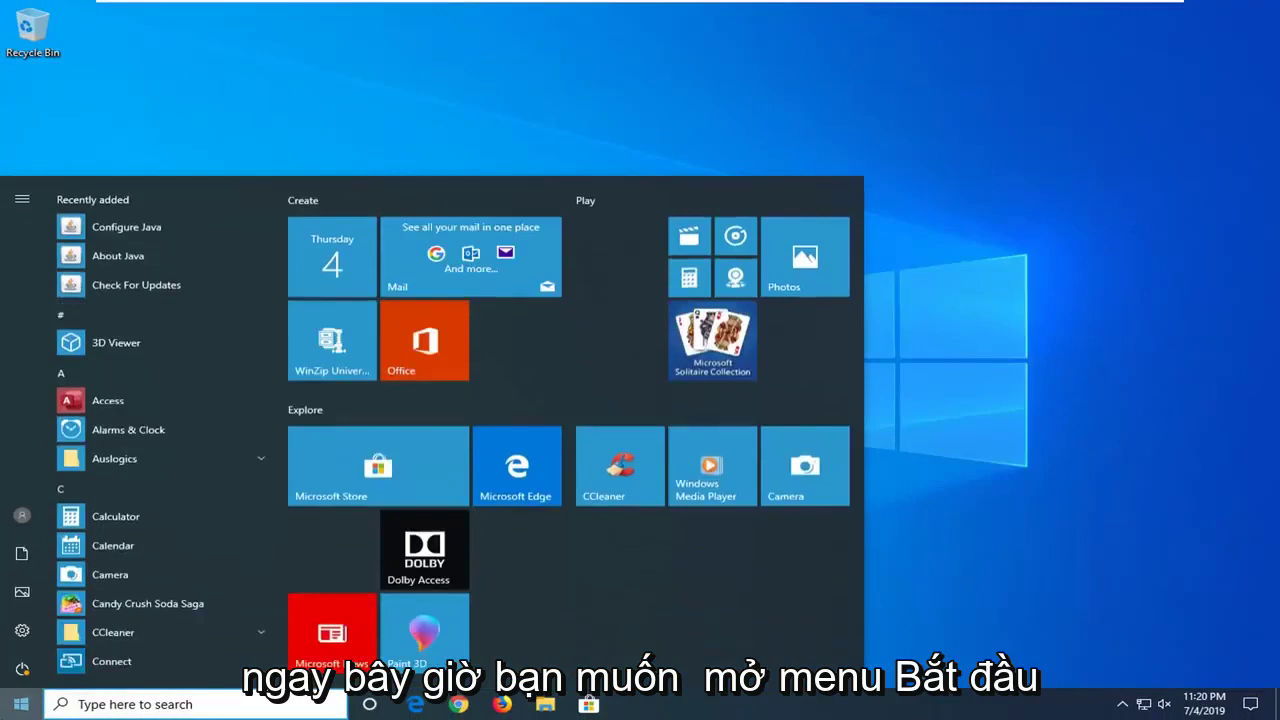
text(control pan)
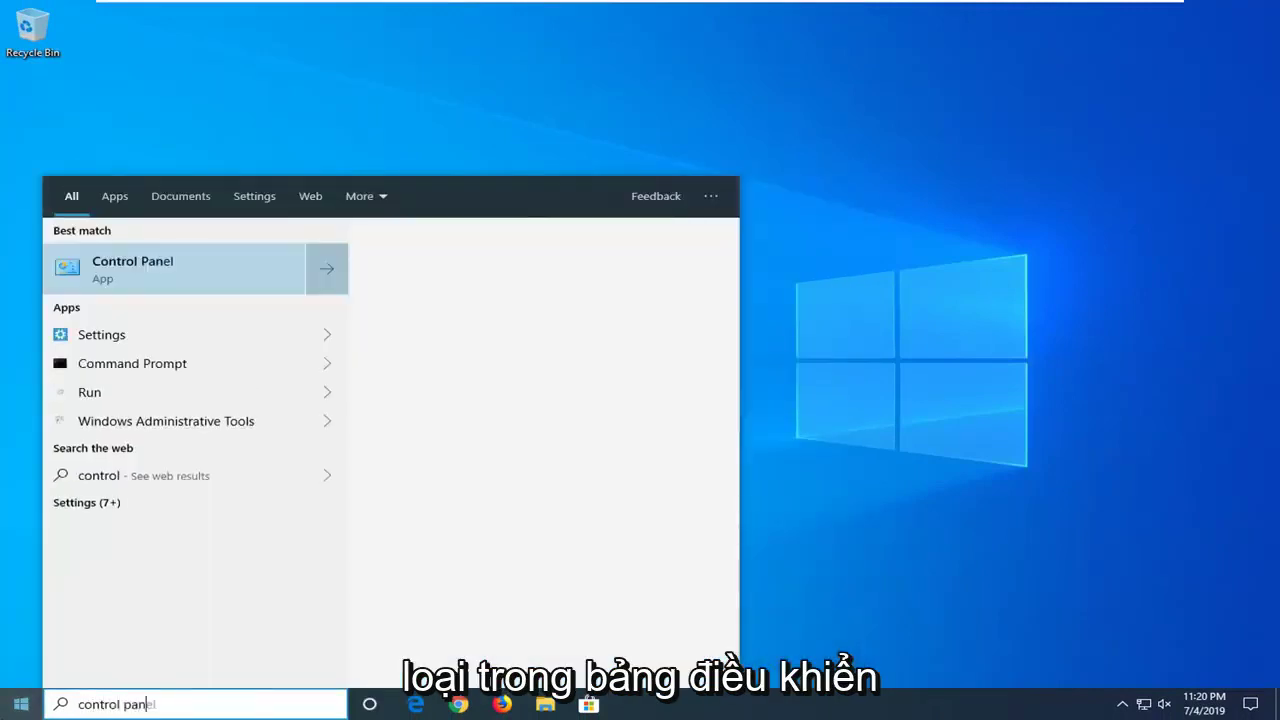
text(el)
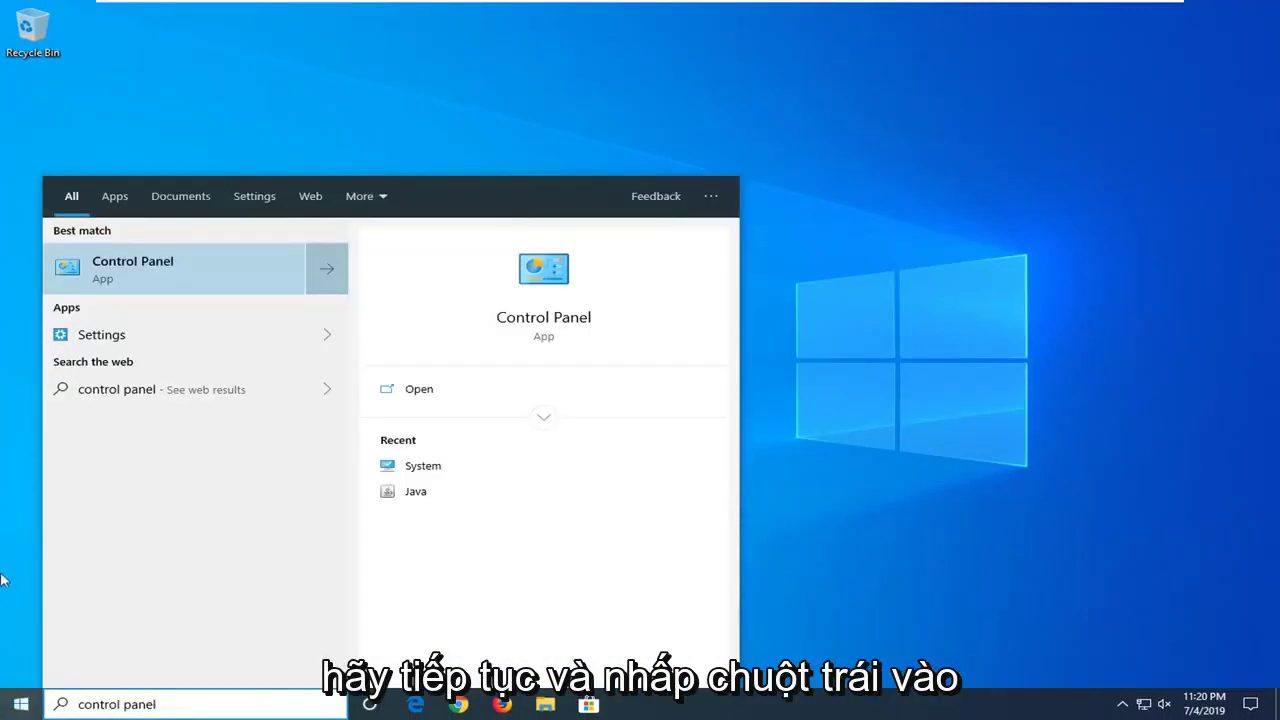
click(128, 279)
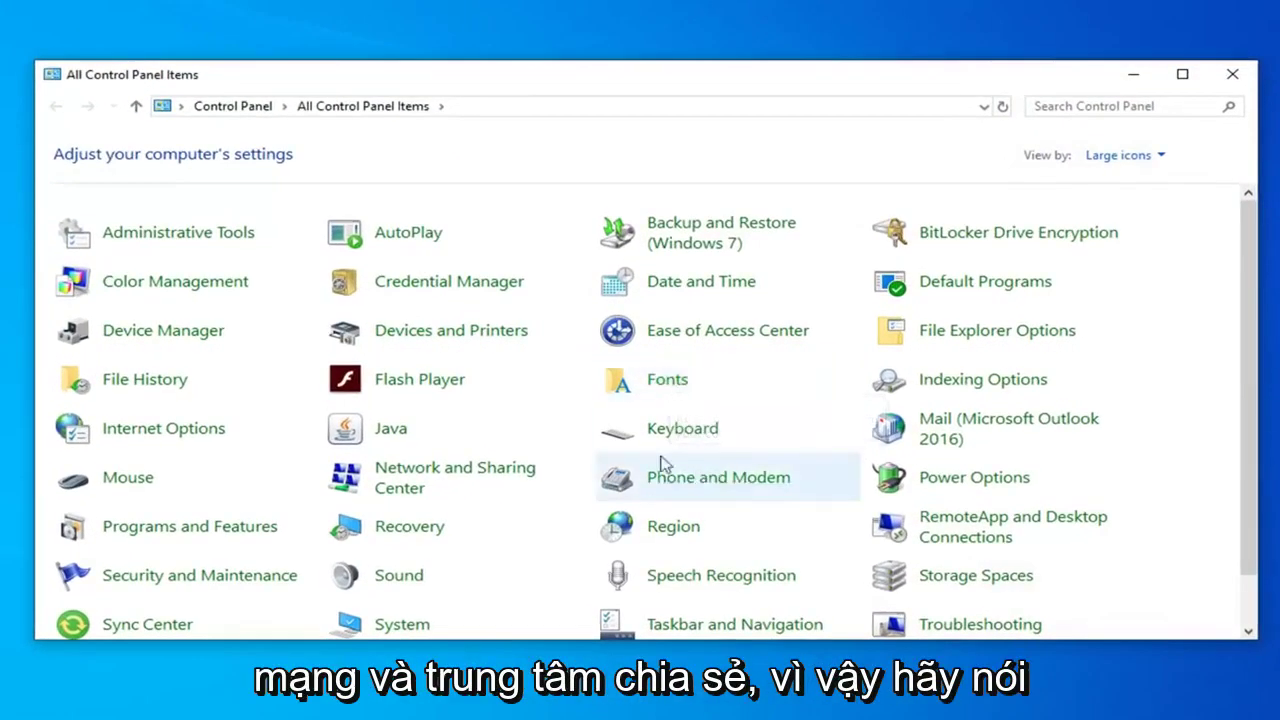
Go to the Network and Sharing Center, leaving the Control Panel view unchanged.
click(1116, 156)
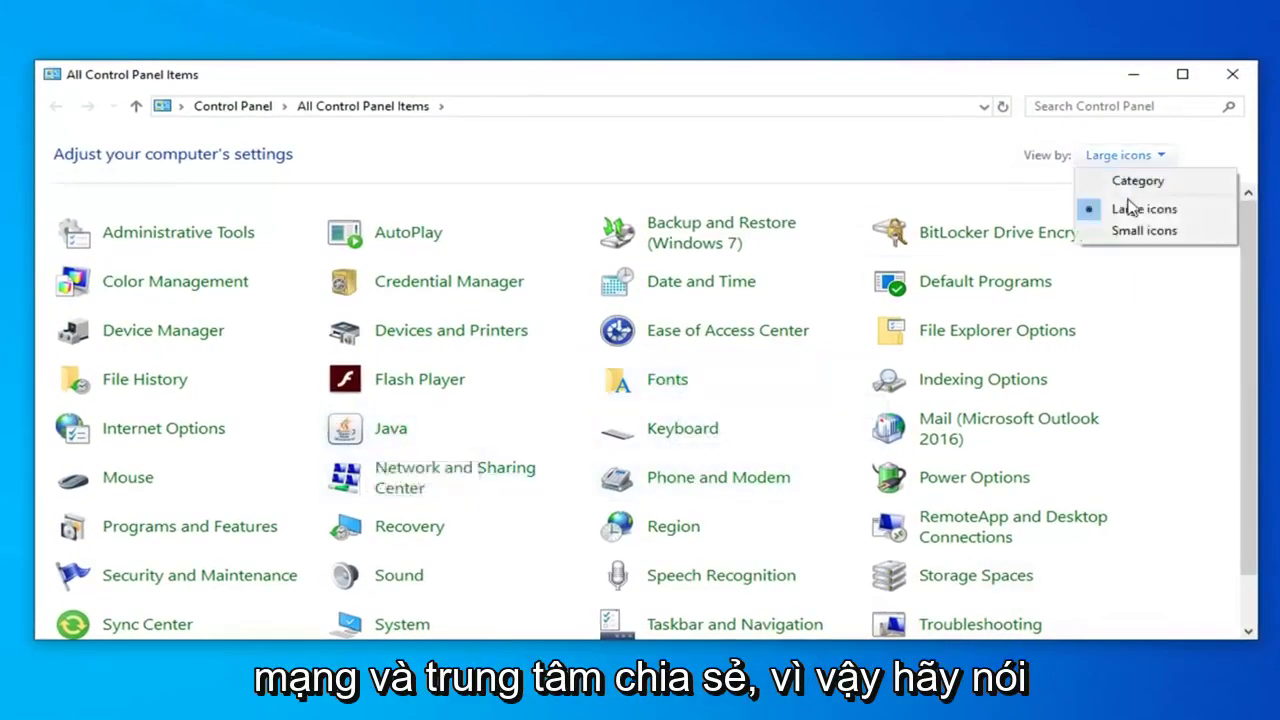
click(420, 500)
click(441, 484)
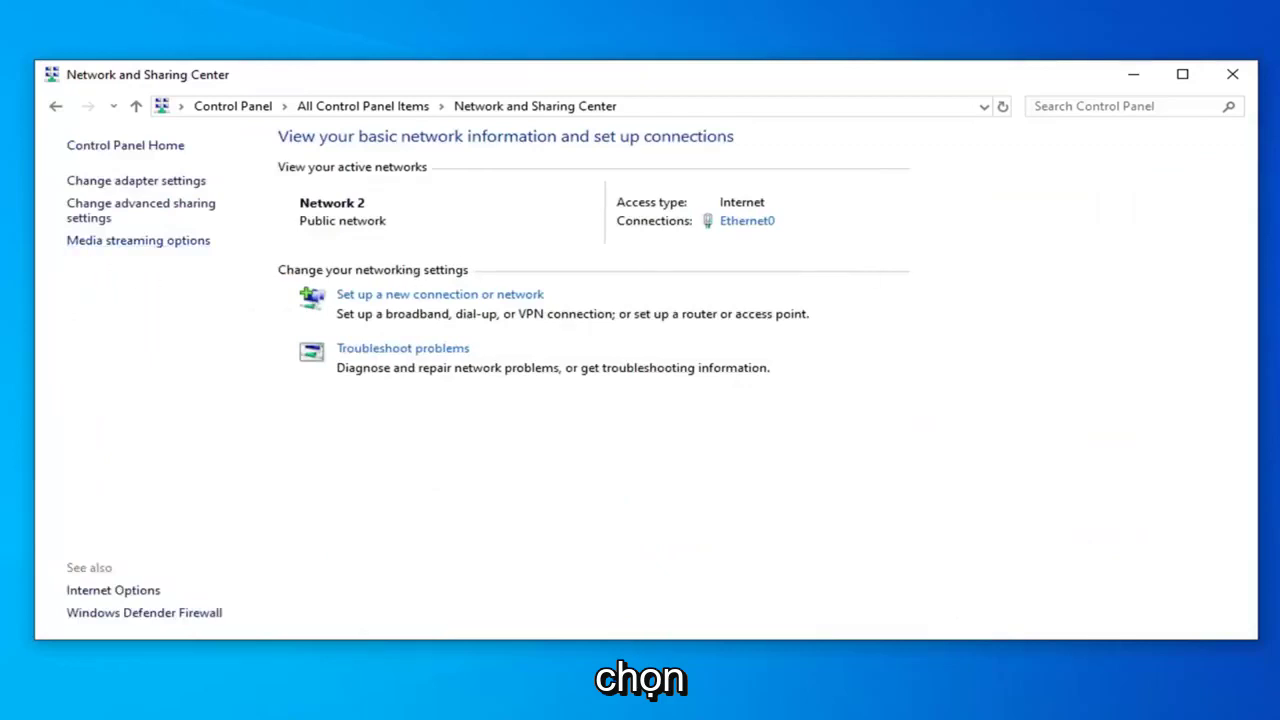
In advanced sharing settings, turn on file and printer sharing for the Private profile.
click(125, 212)
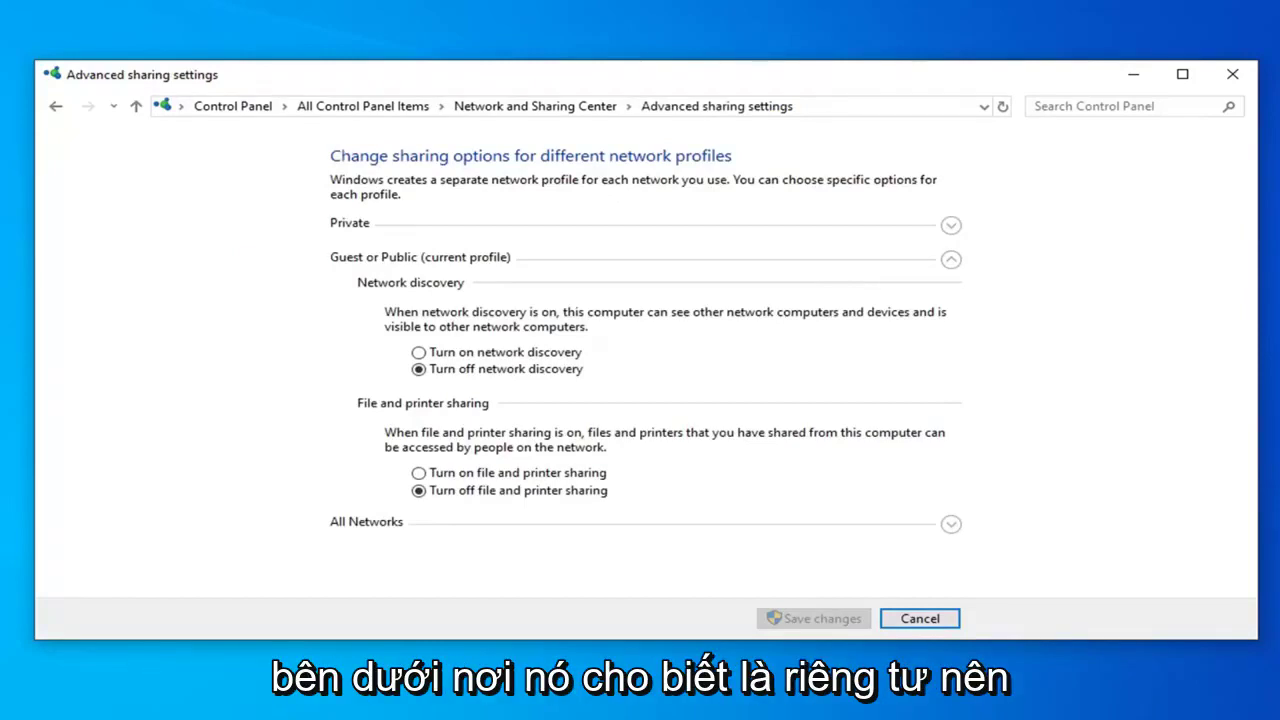
click(951, 226)
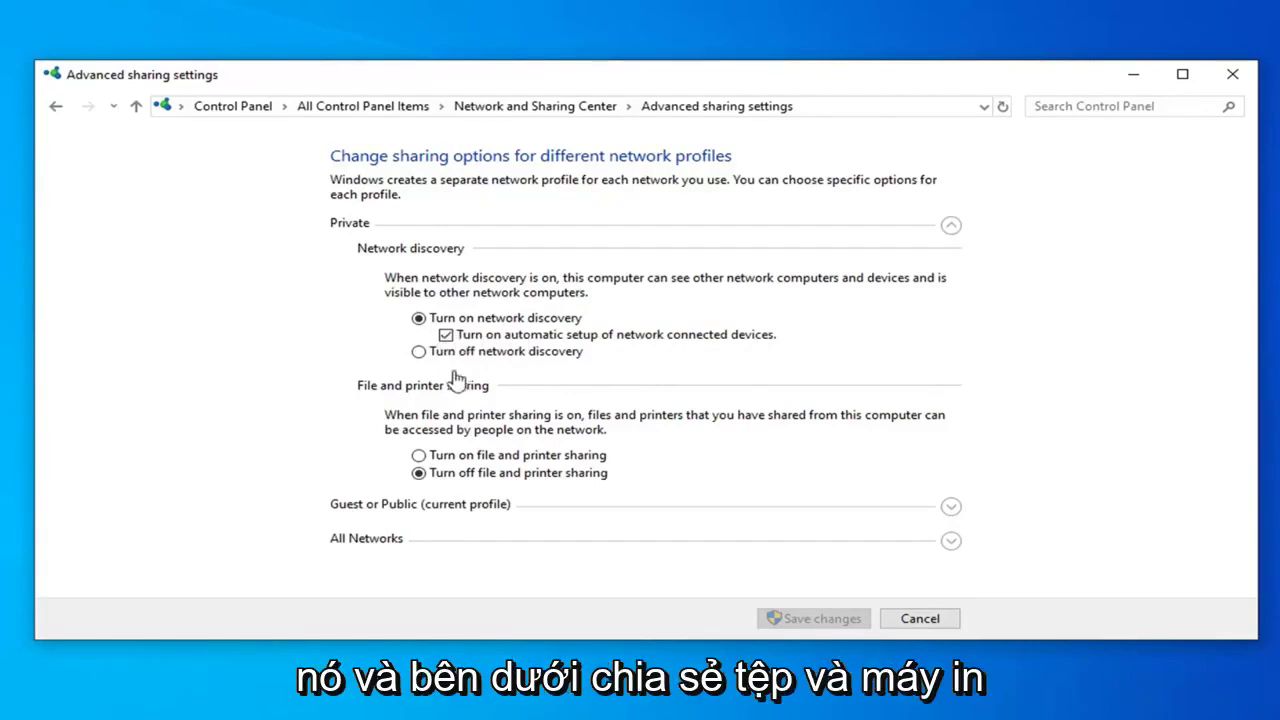
click(420, 456)
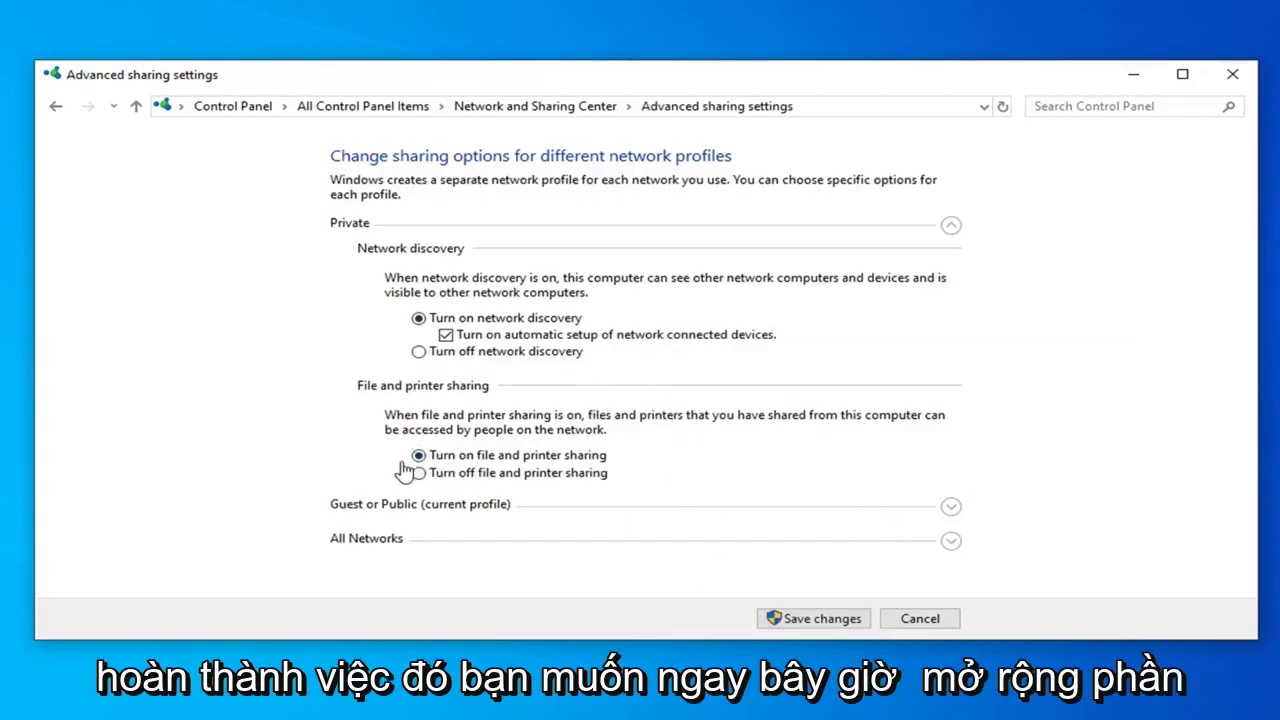
Turn on network discovery and file and printer sharing for the Guest or Public profile.
click(543, 506)
click(476, 352)
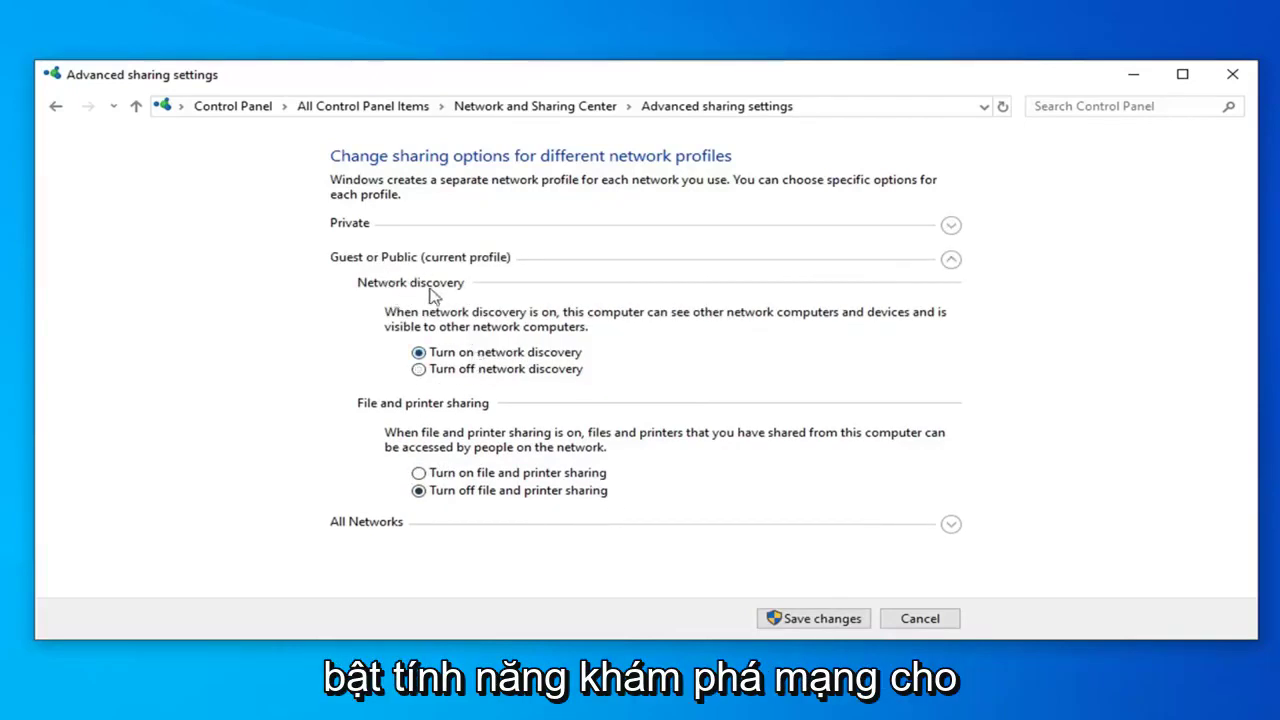
click(440, 474)
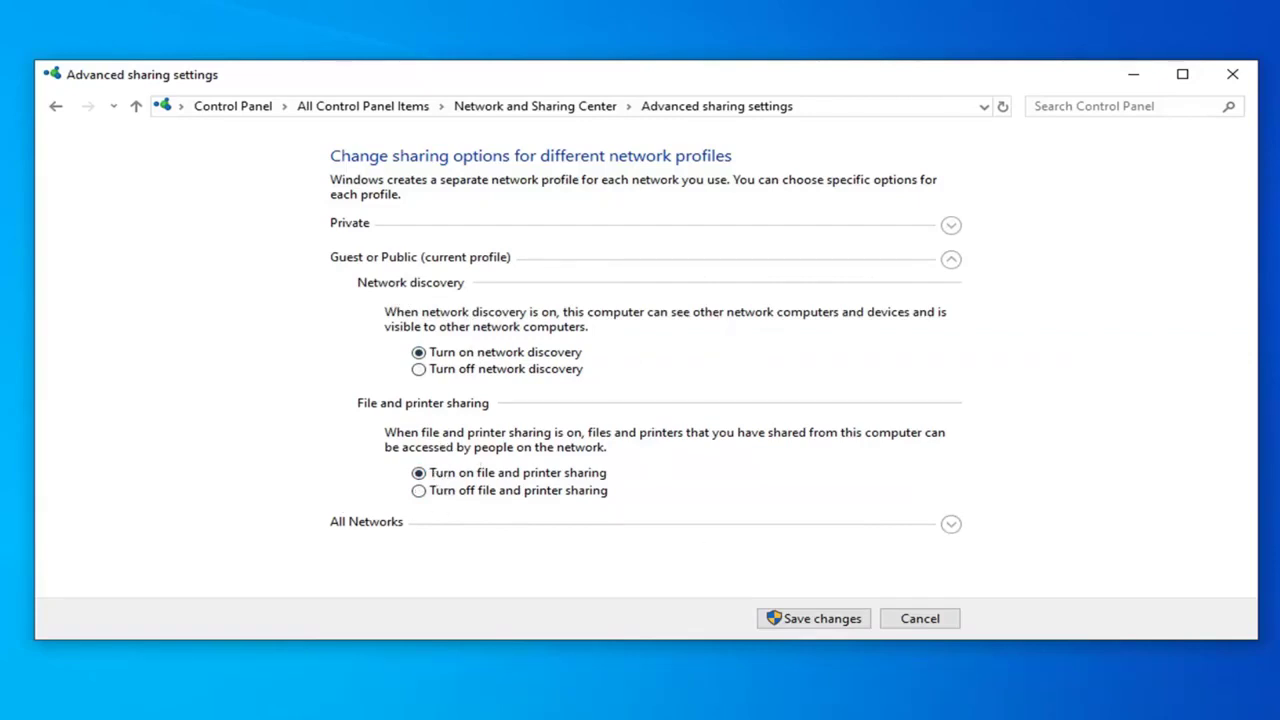
Under All Networks, let anyone with network access read and write the Public folders.
click(430, 527)
scroll(510, 455, down, 3)
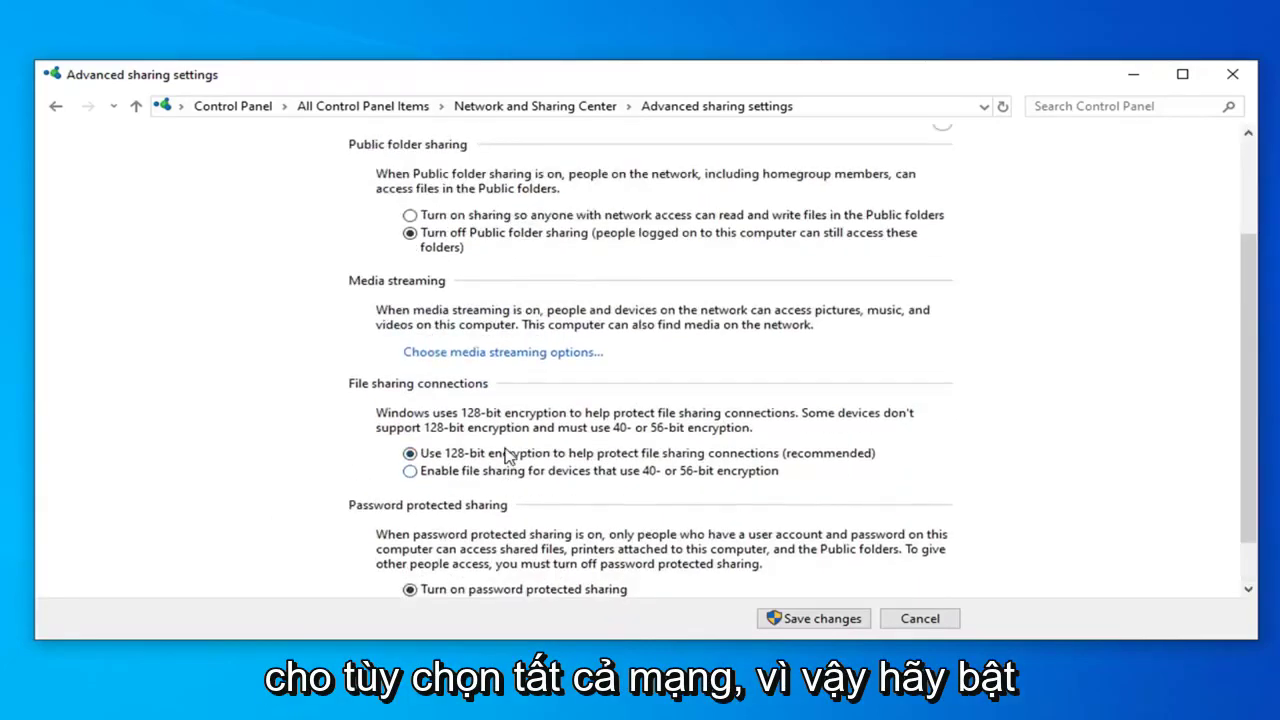
scroll(507, 455, up, 1)
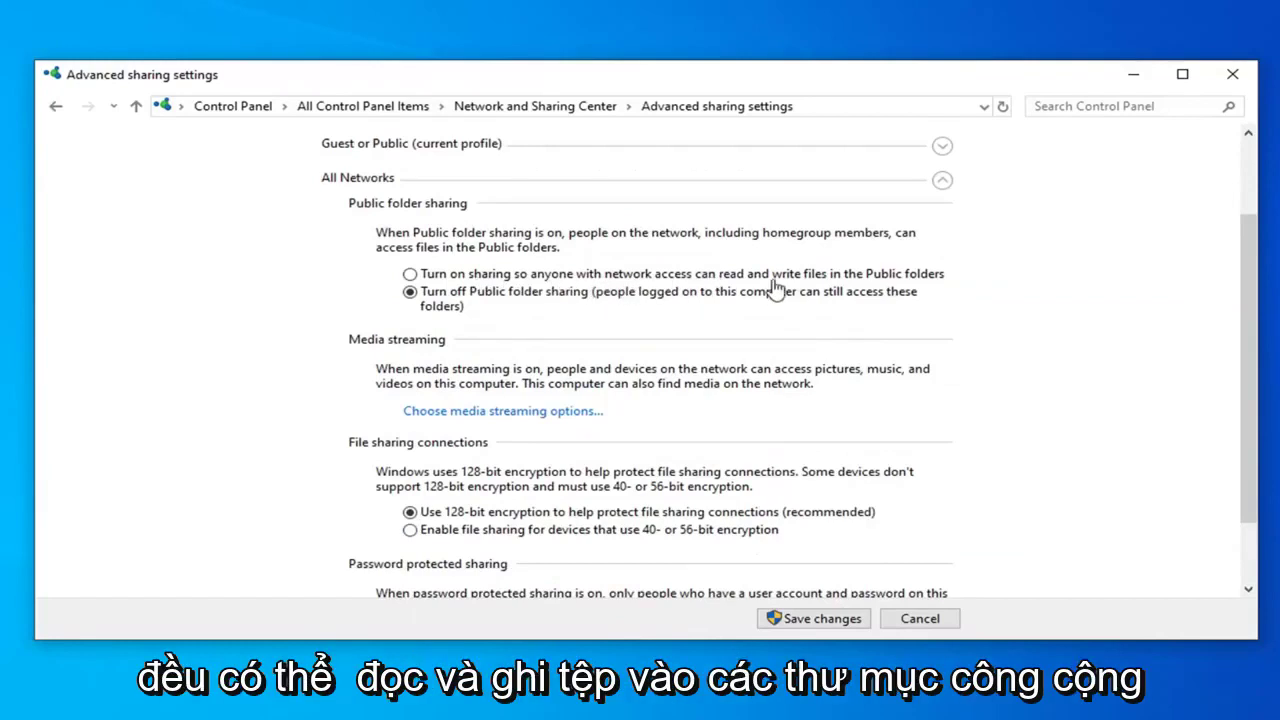
click(742, 278)
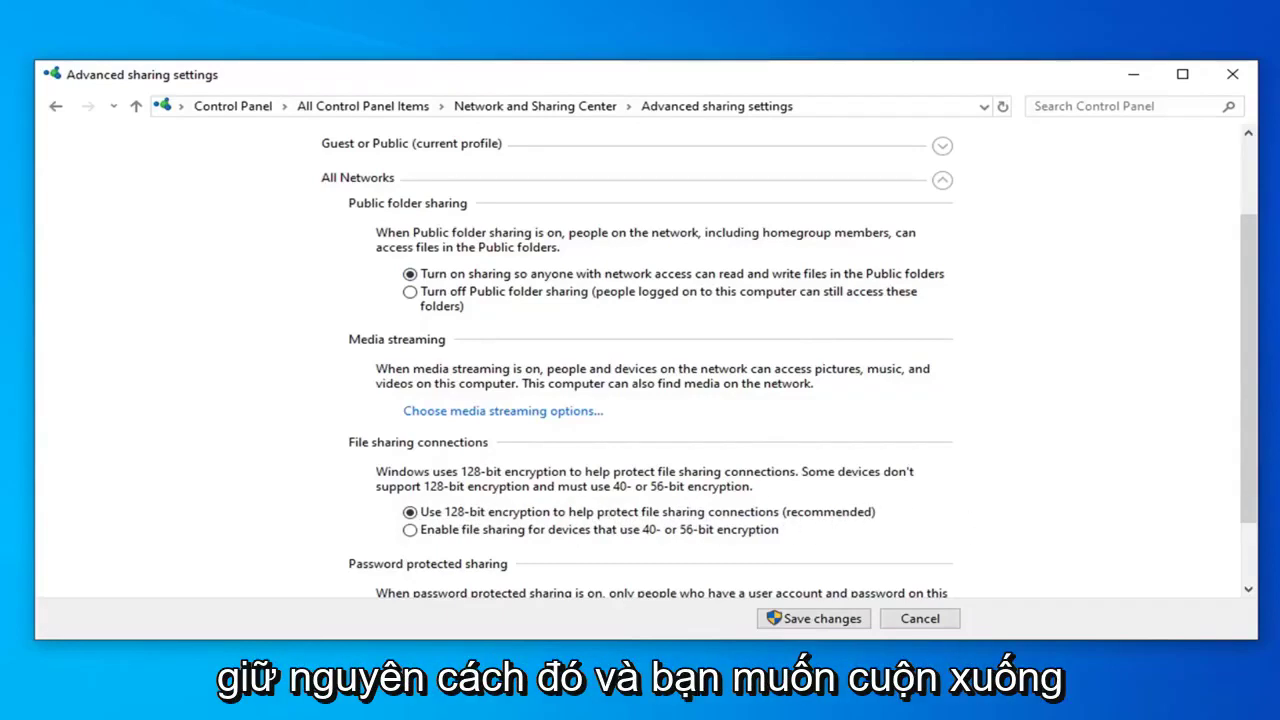
scroll(300, 493, down, 2)
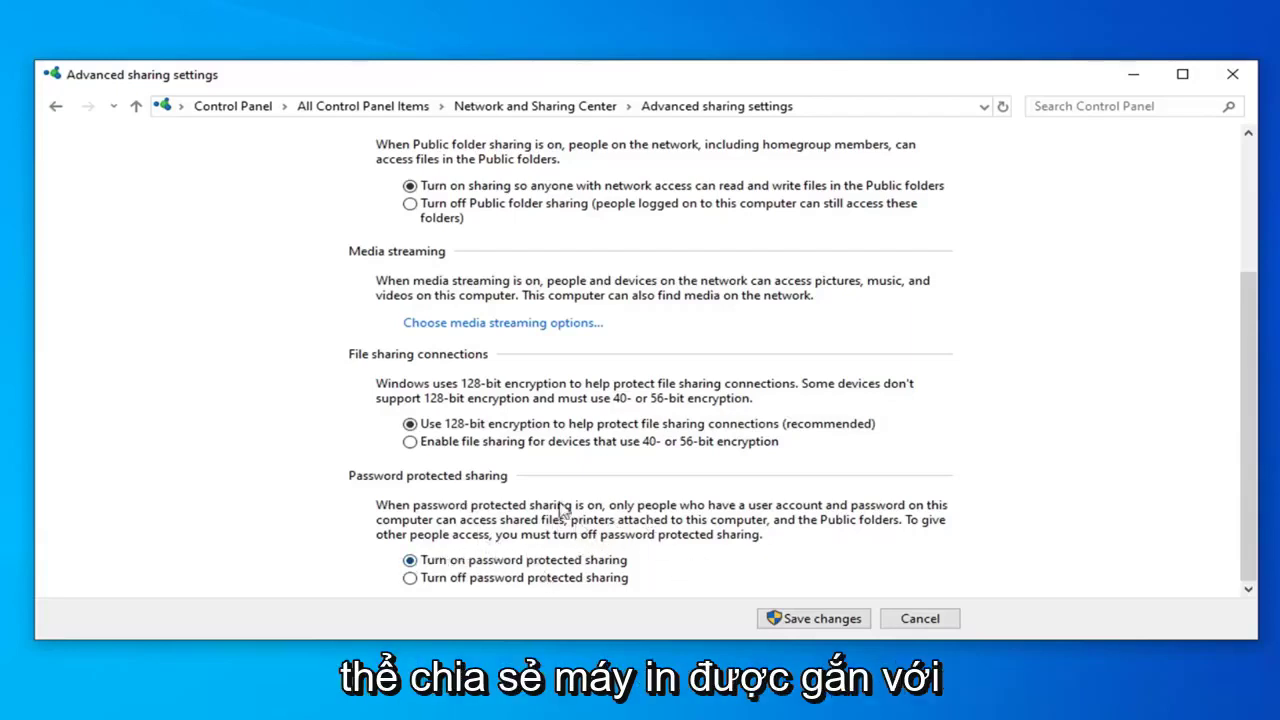
Turn off password protected sharing and save the sharing changes.
click(409, 580)
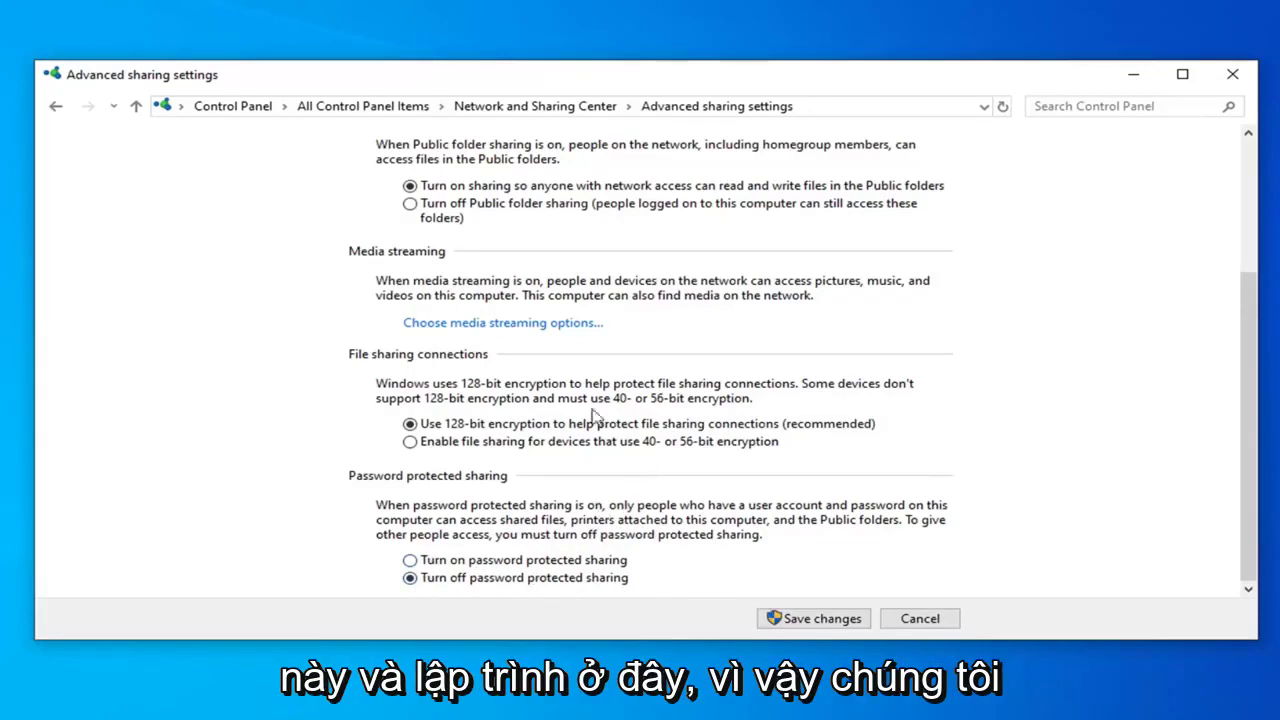
click(790, 619)
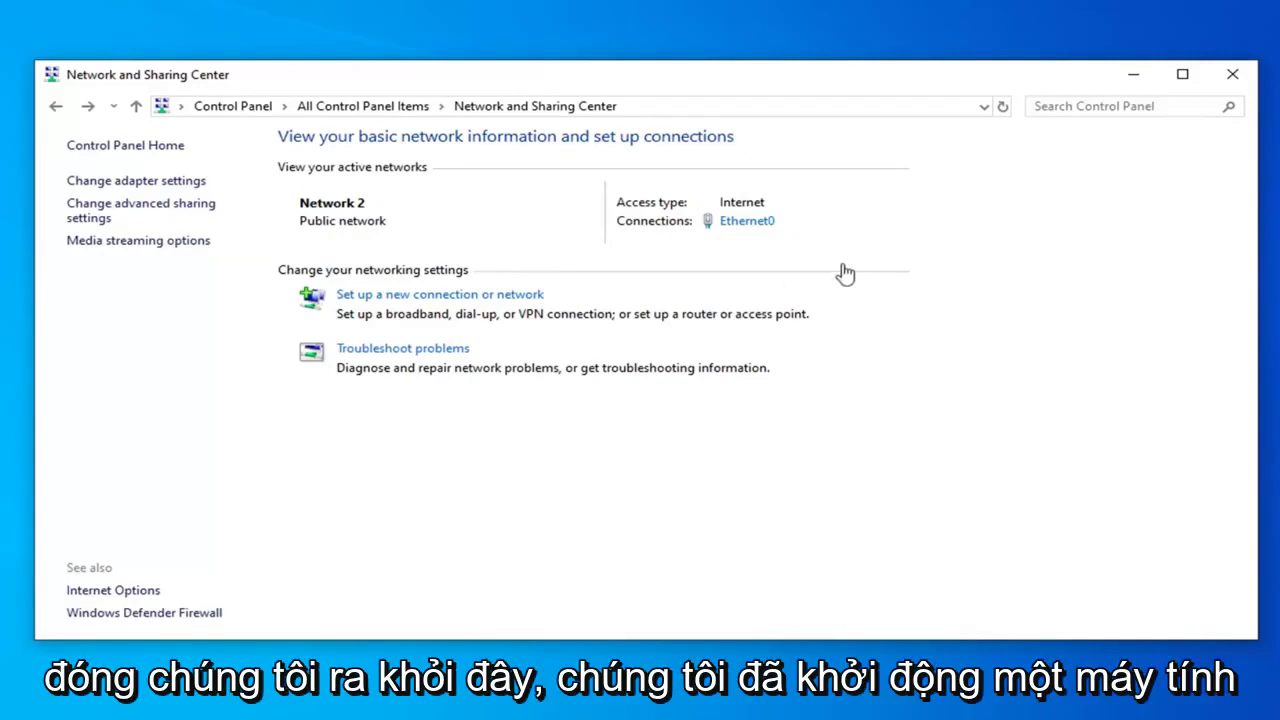
Close the Network and Sharing Center window to return to the bare desktop.
click(1230, 75)
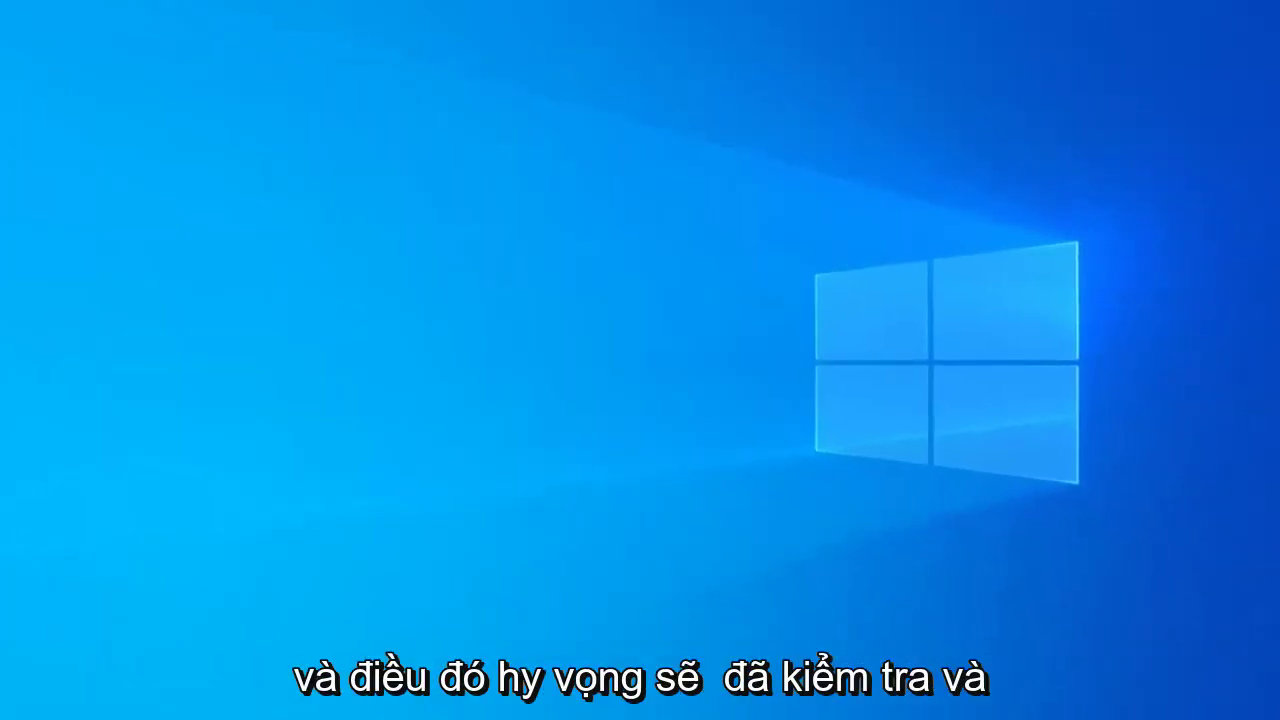